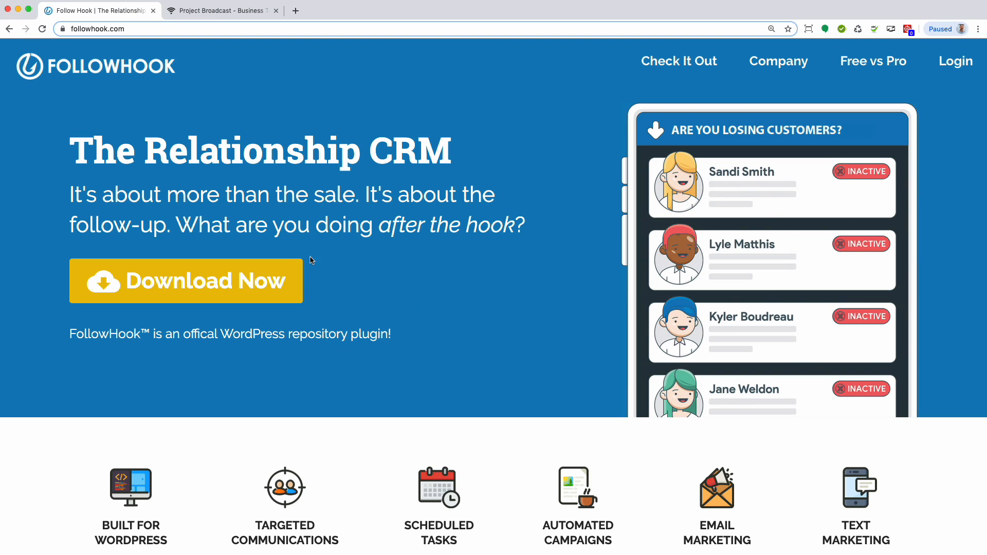
Switch to Project Broadcast and start a new scheduled broadcast.
click(223, 12)
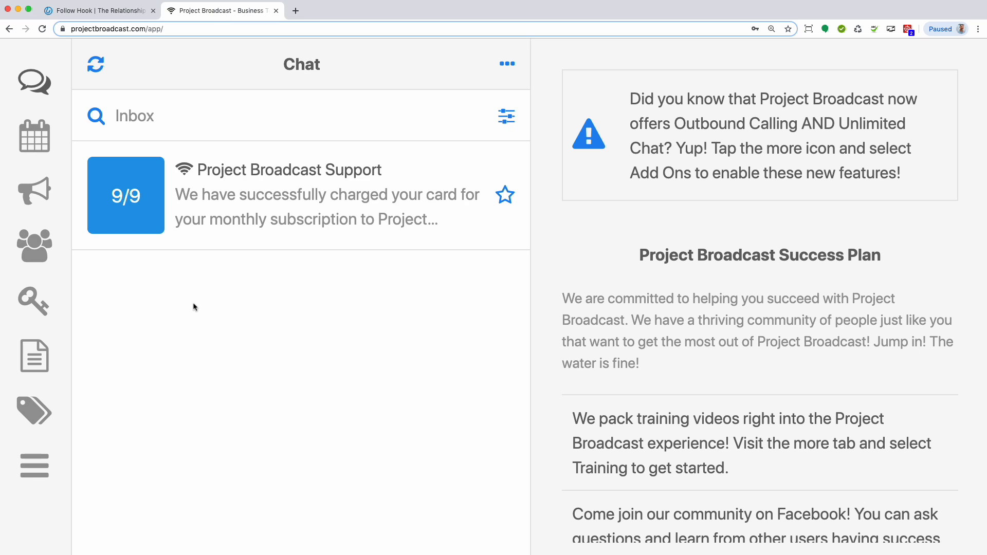
click(35, 137)
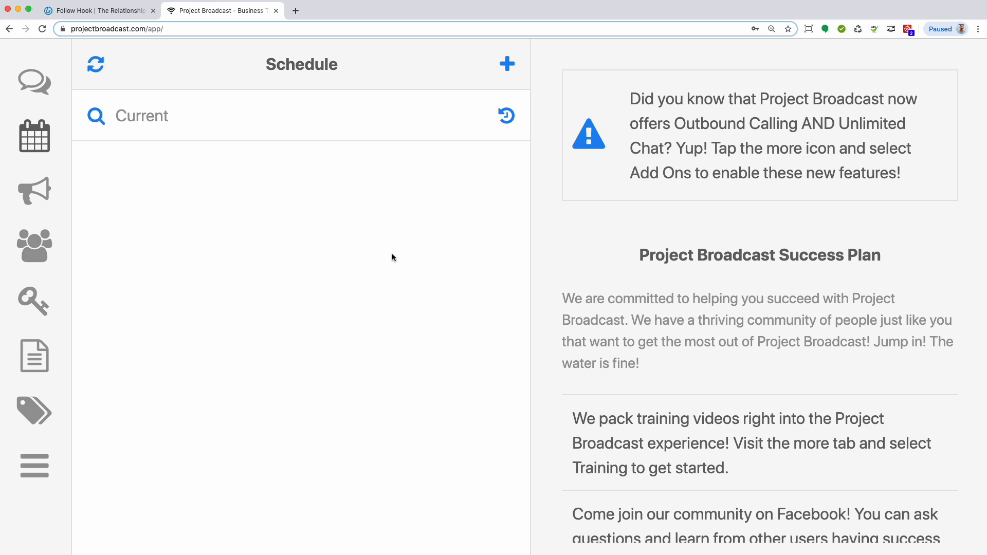
click(508, 64)
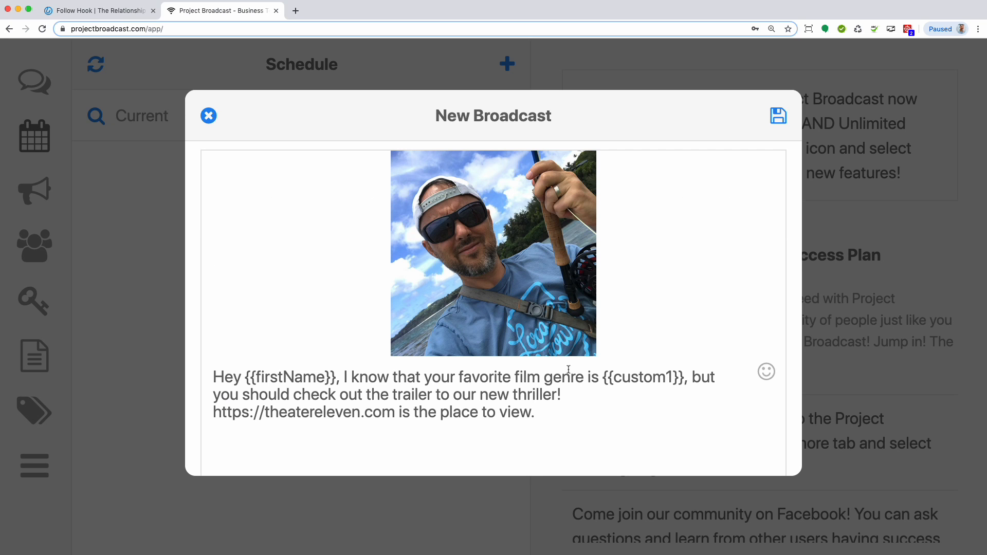
Review the broadcast message's image, its firstName and custom1 merge fields, and the theatereleven.com link.
scroll(569, 370, up, 1)
scroll(569, 370, down, 1)
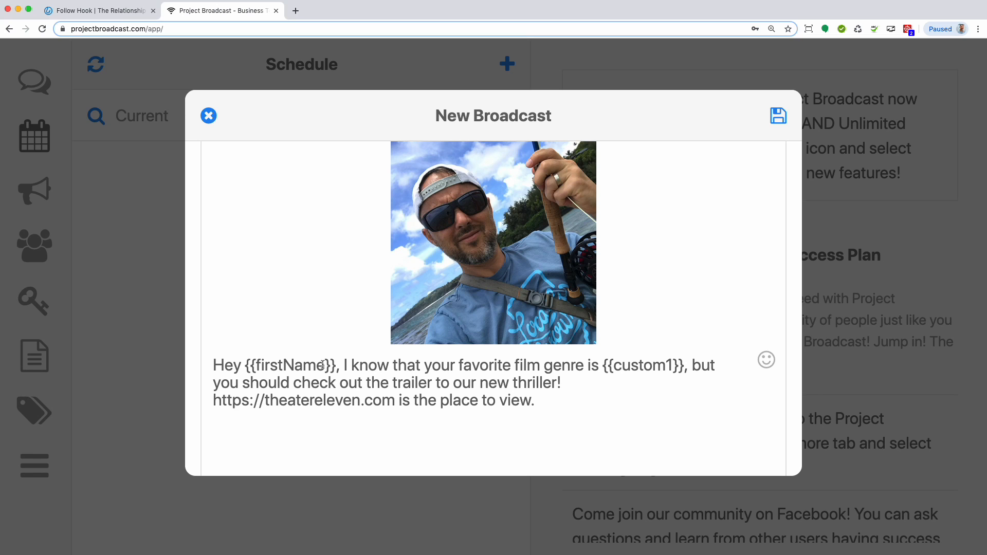
drag(213, 403, 395, 403)
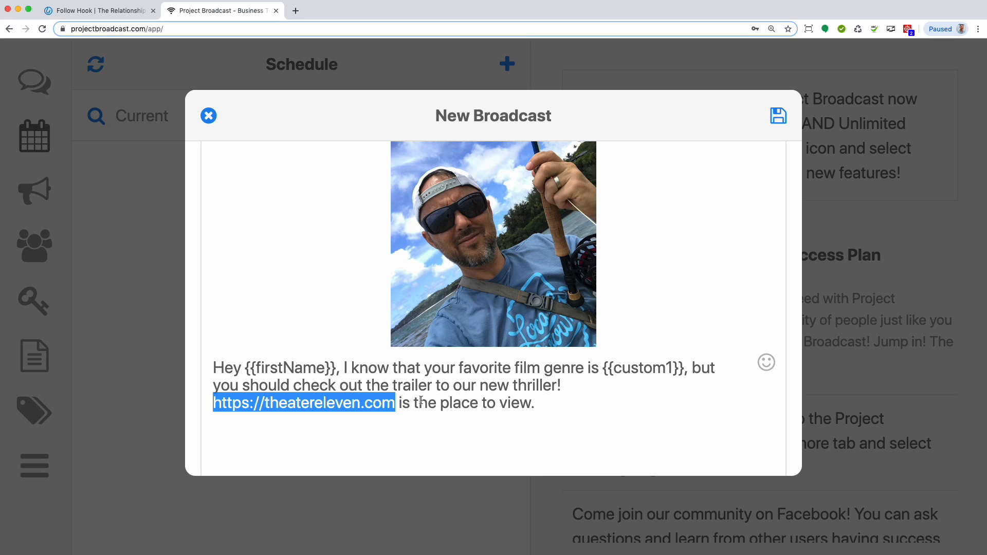
click(543, 402)
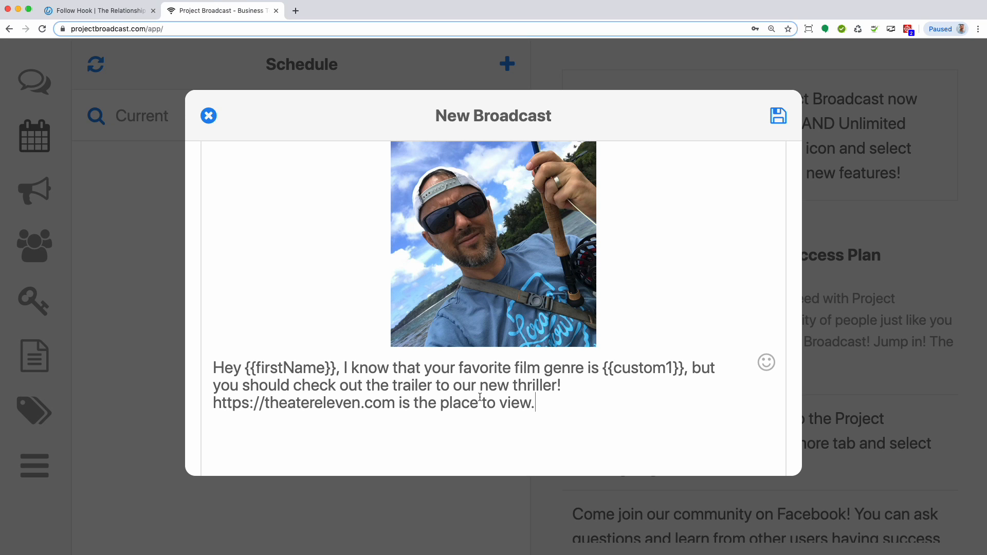
Check the Message Insights for the broadcast message and return to the draft.
scroll(479, 397, down, 5)
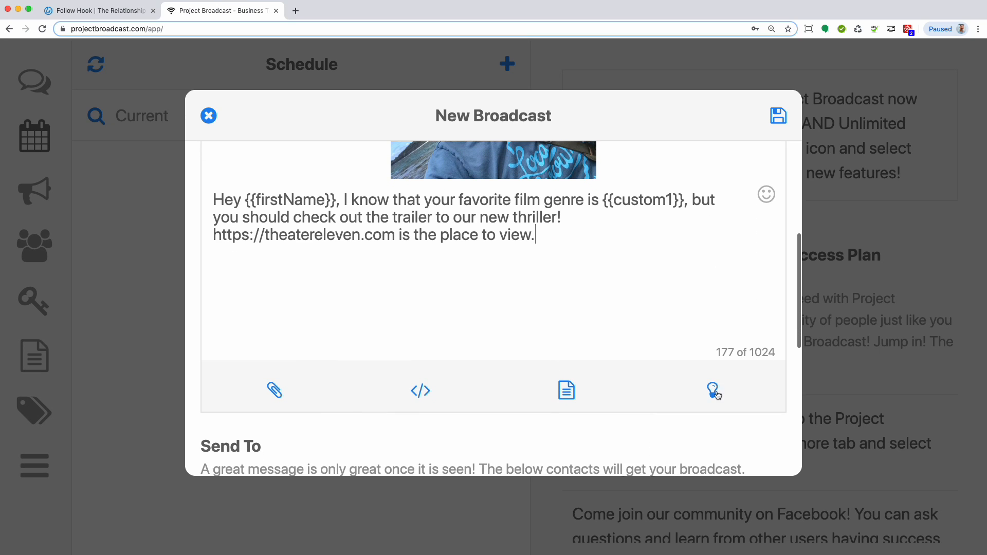
click(713, 390)
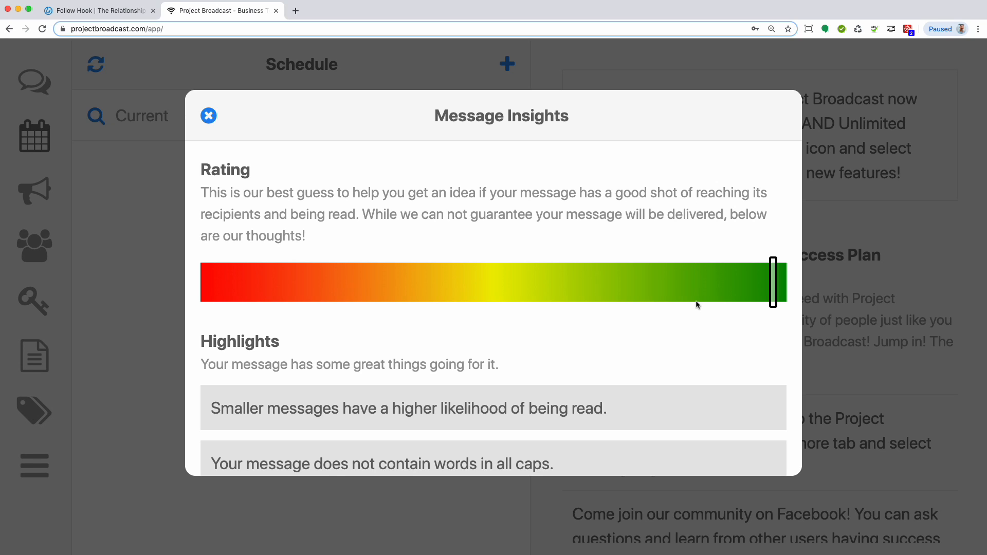
click(210, 116)
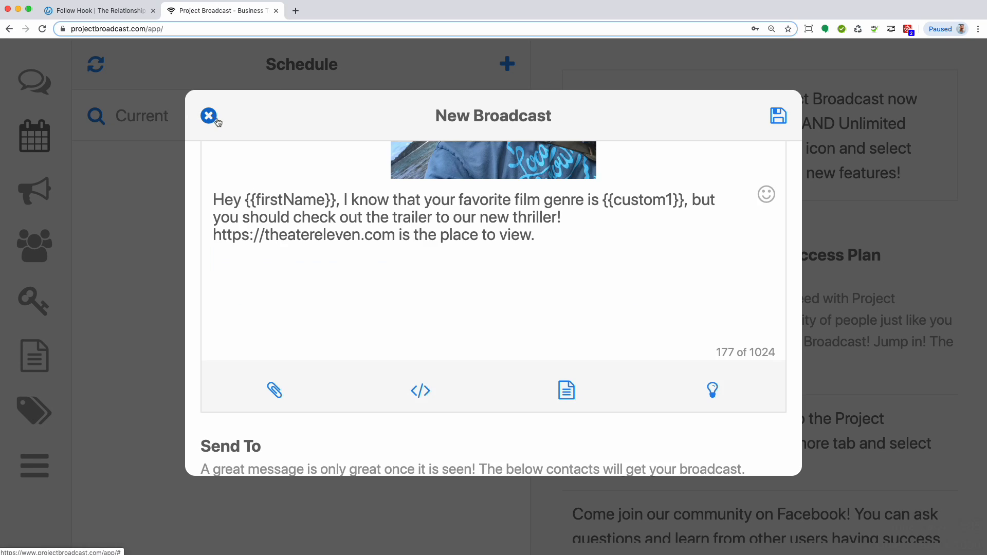
Open the contact list for adding recipients to the broadcast and look through it.
scroll(432, 263, down, 5)
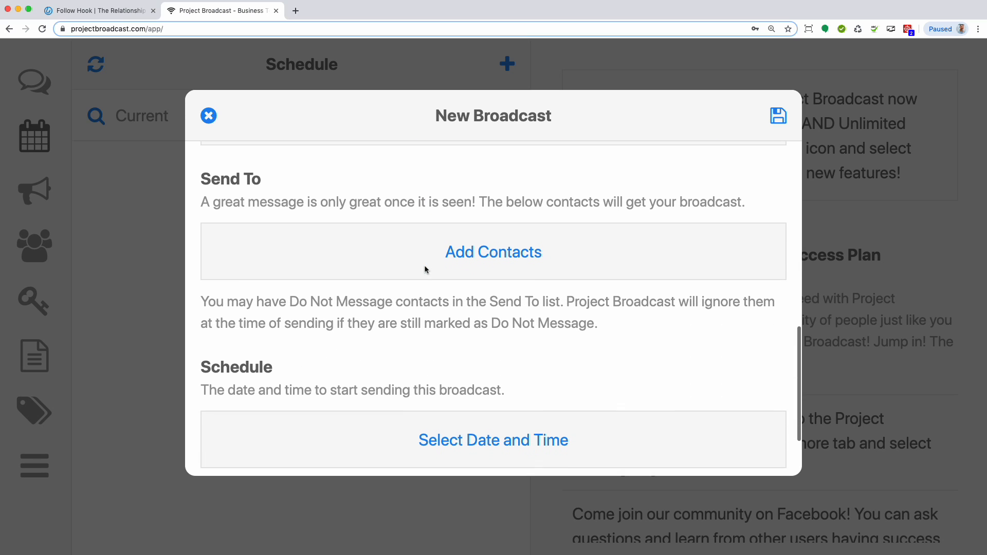
click(475, 249)
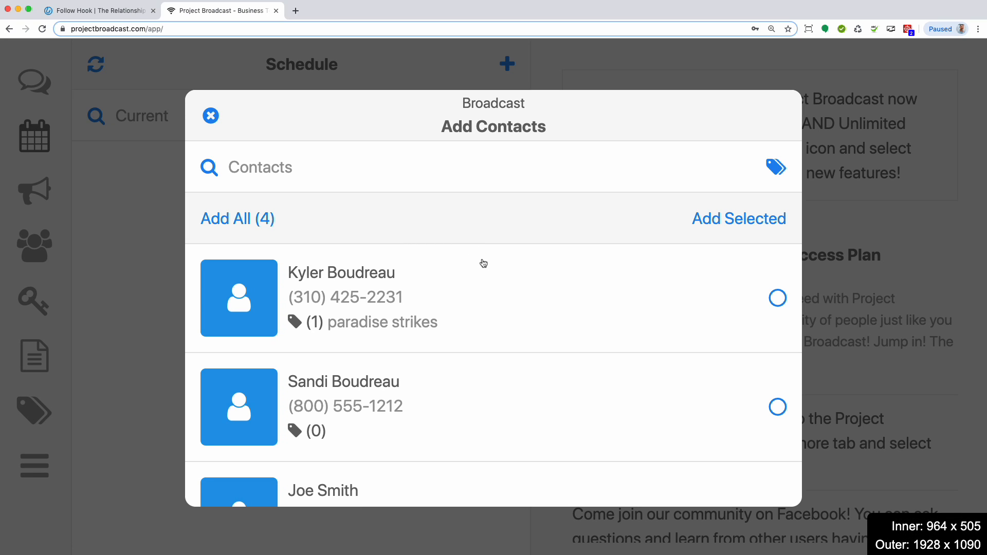
scroll(484, 263, down, 3)
scroll(482, 262, up, 3)
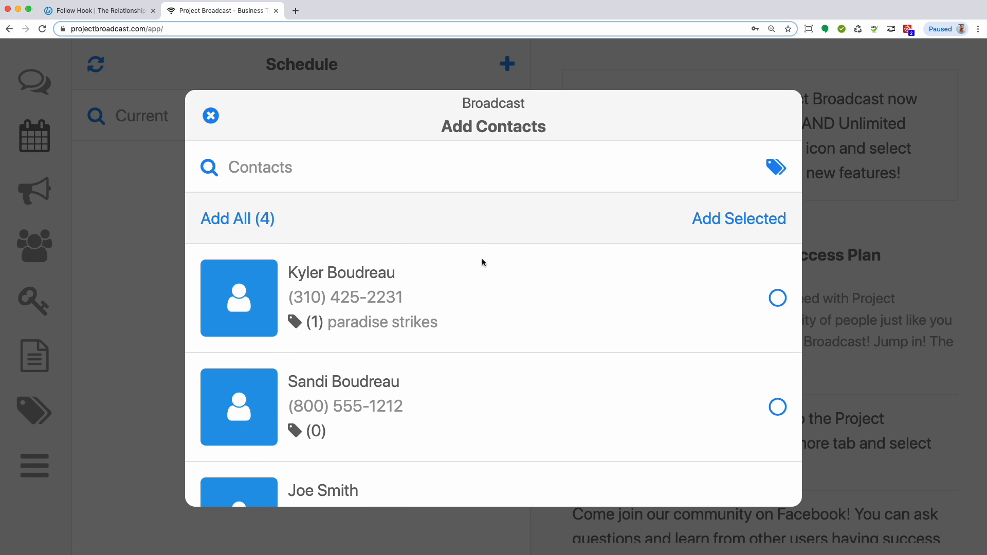
click(776, 298)
click(776, 407)
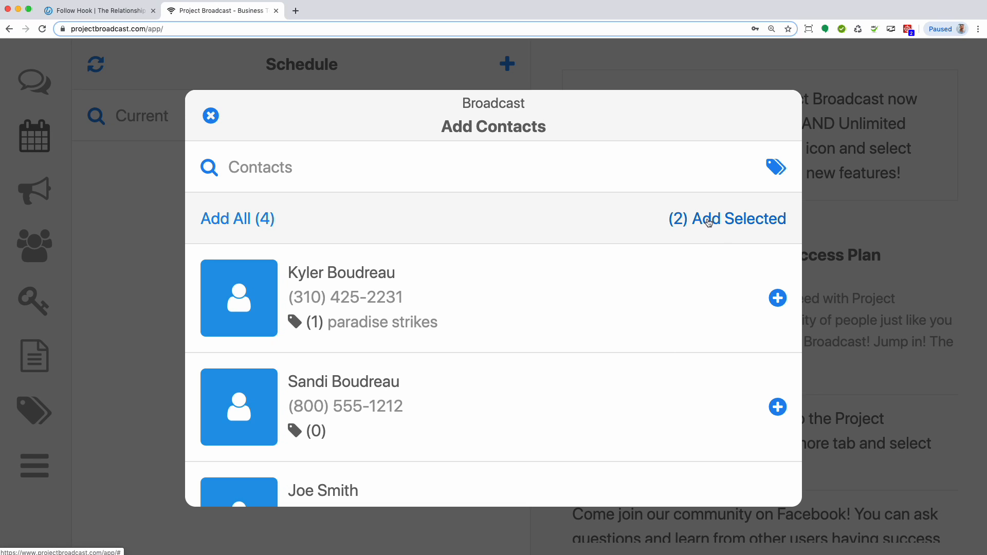
click(777, 406)
click(777, 298)
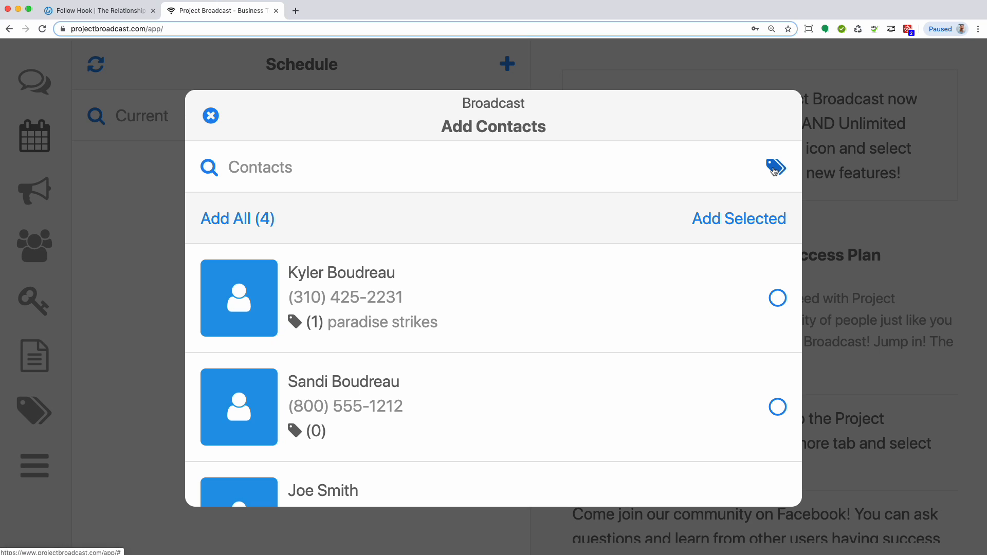
Filter the broadcast contacts by the paradise strikes tag, and search them by a contact's first name.
click(775, 170)
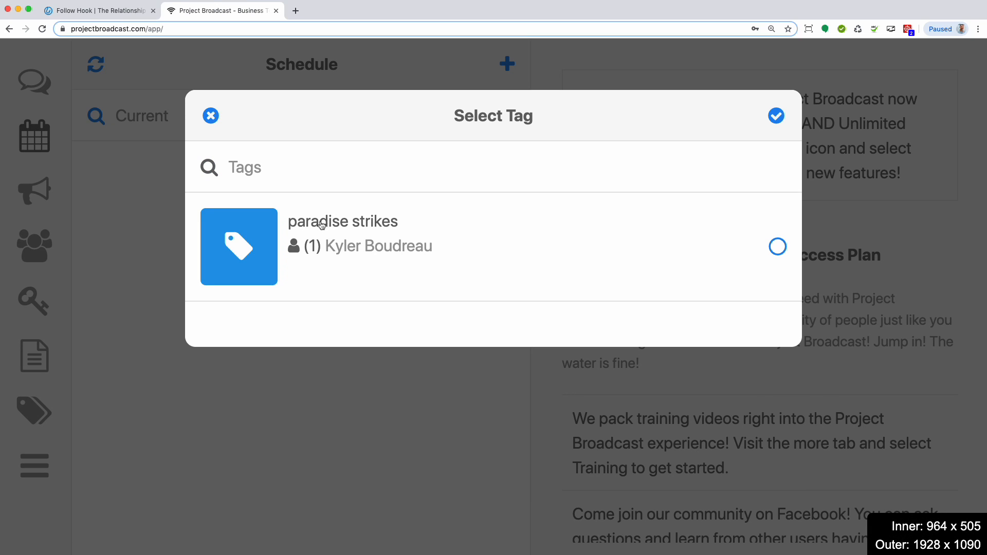
click(776, 247)
click(776, 116)
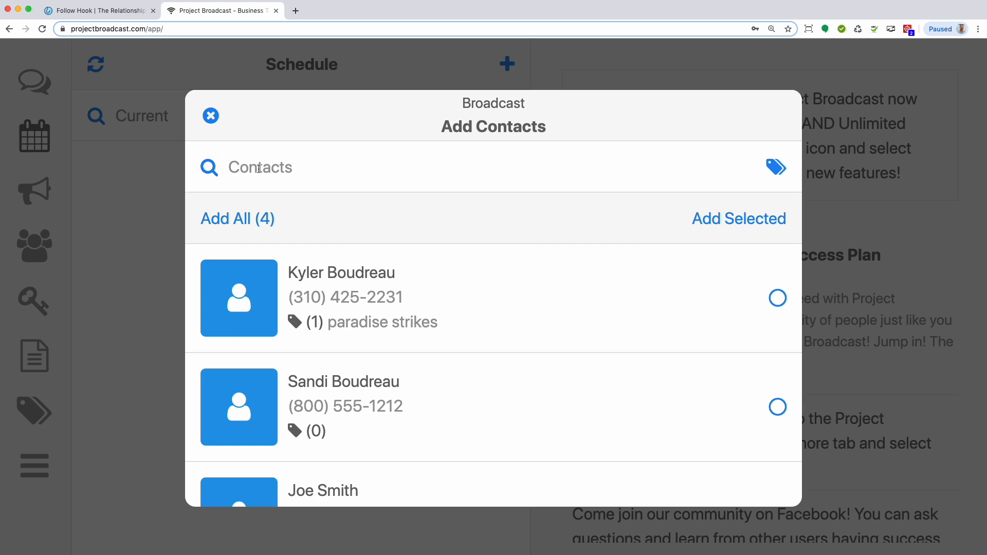
text(sandi)
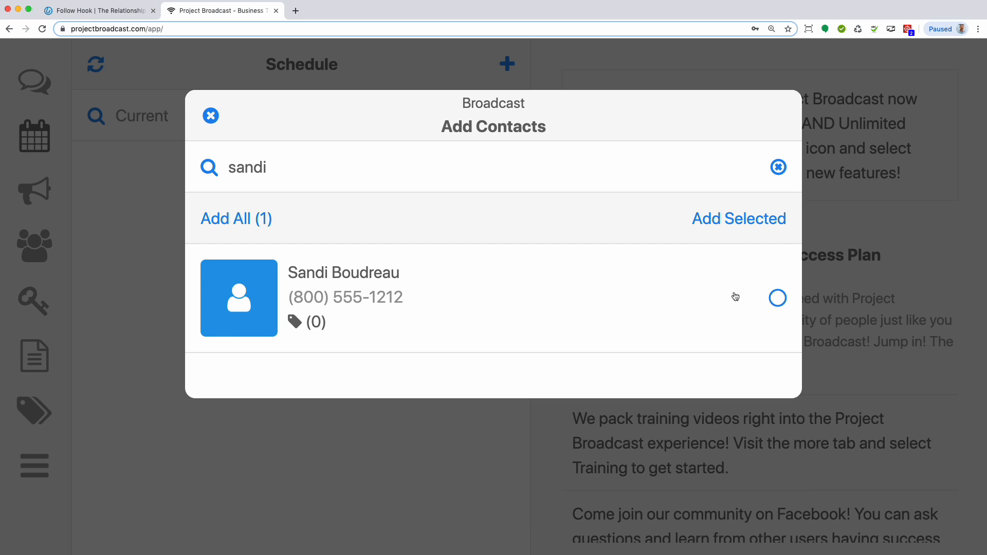
Replace the name search with a contact filter on the custom field Film Genre set to Drama.
click(215, 176)
click(282, 202)
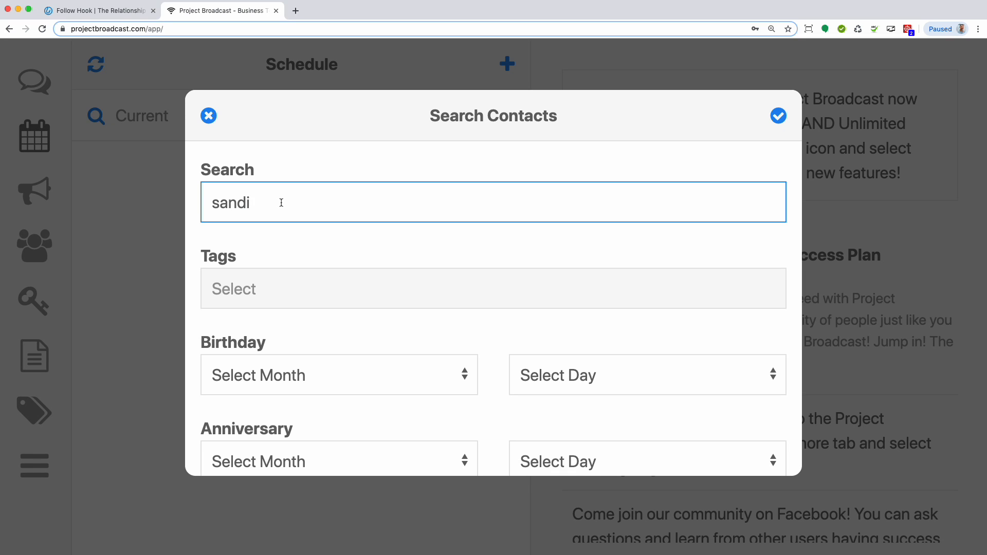
drag(281, 203, 199, 205)
key(BackSpace)
scroll(331, 164, down, 4)
scroll(332, 168, down, 5)
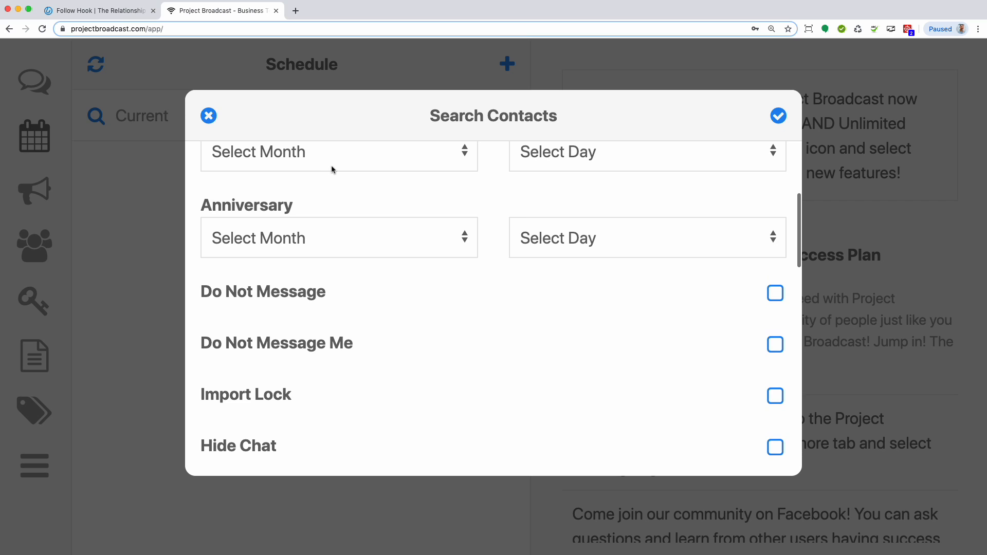
scroll(332, 164, down, 1)
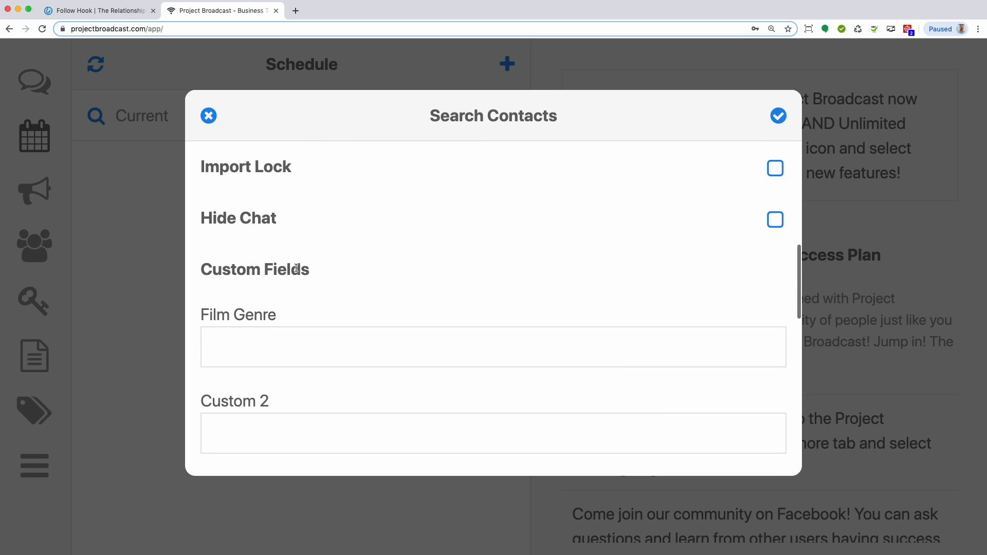
click(246, 346)
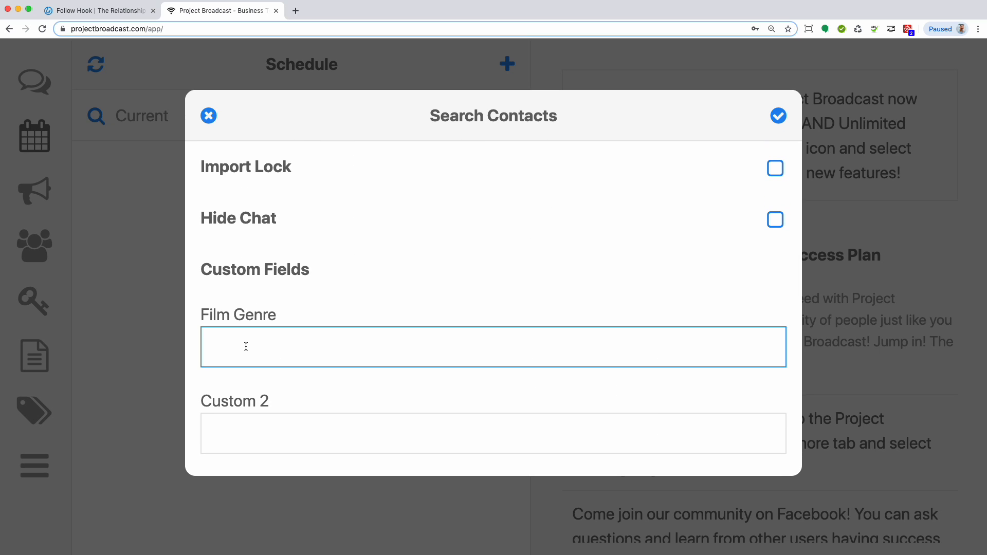
text(Drama)
scroll(384, 277, up, 1)
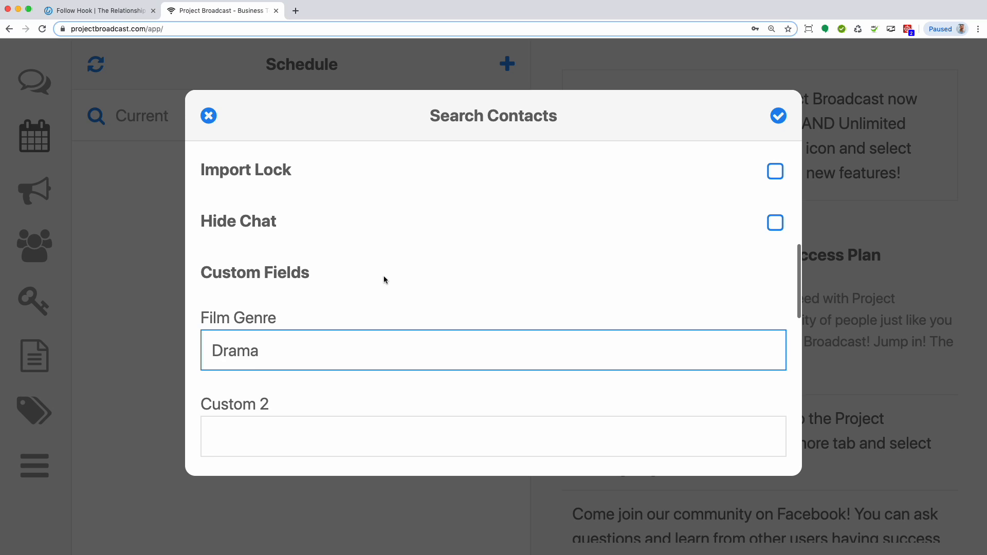
click(779, 116)
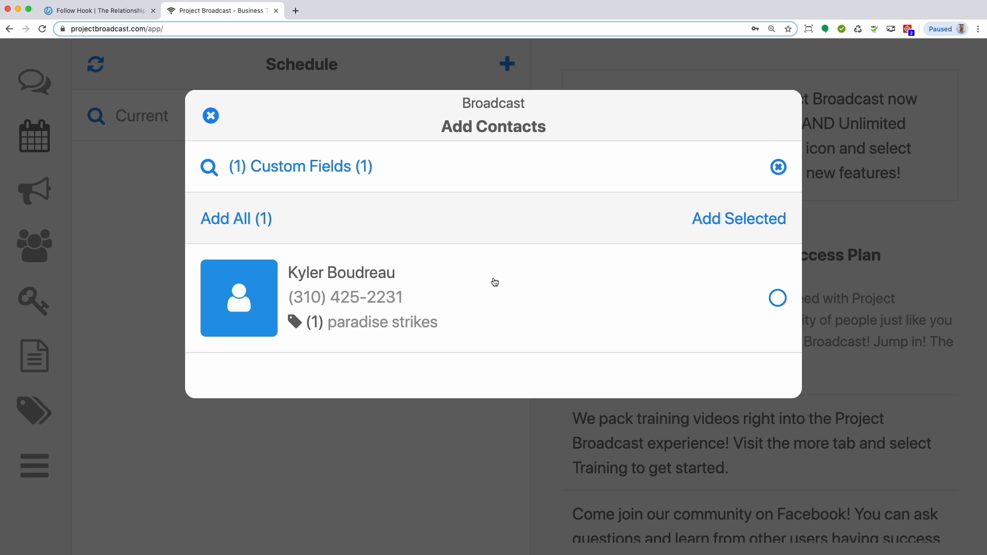
Change the Film Genre contact filter to lowercase drama and run the search again.
click(218, 170)
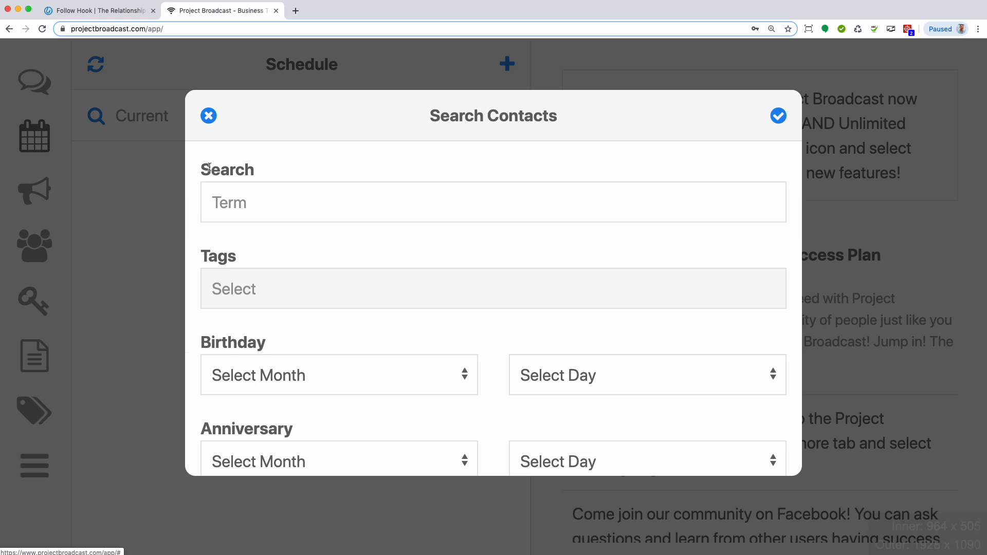
scroll(308, 241, down, 5)
scroll(323, 237, down, 3)
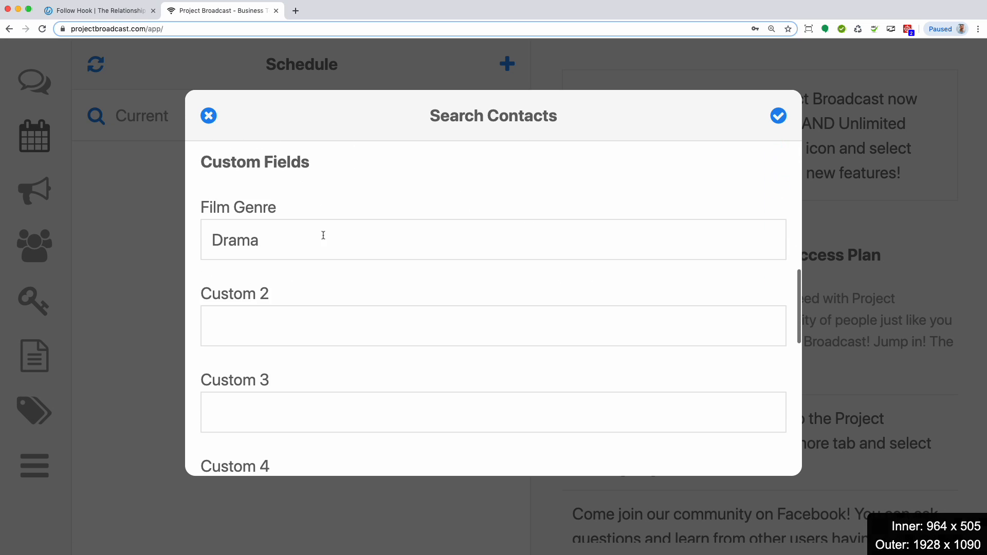
drag(222, 240, 209, 240)
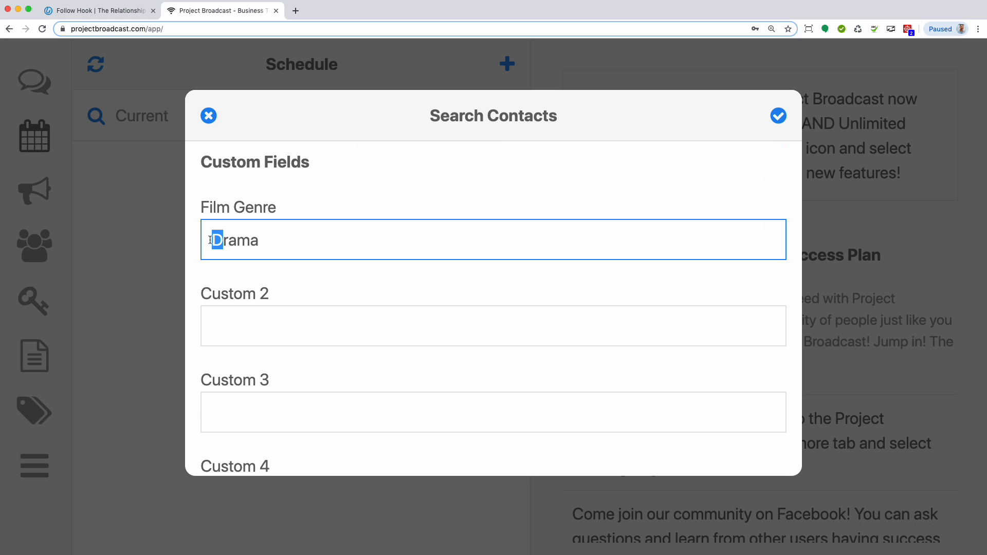
text(d)
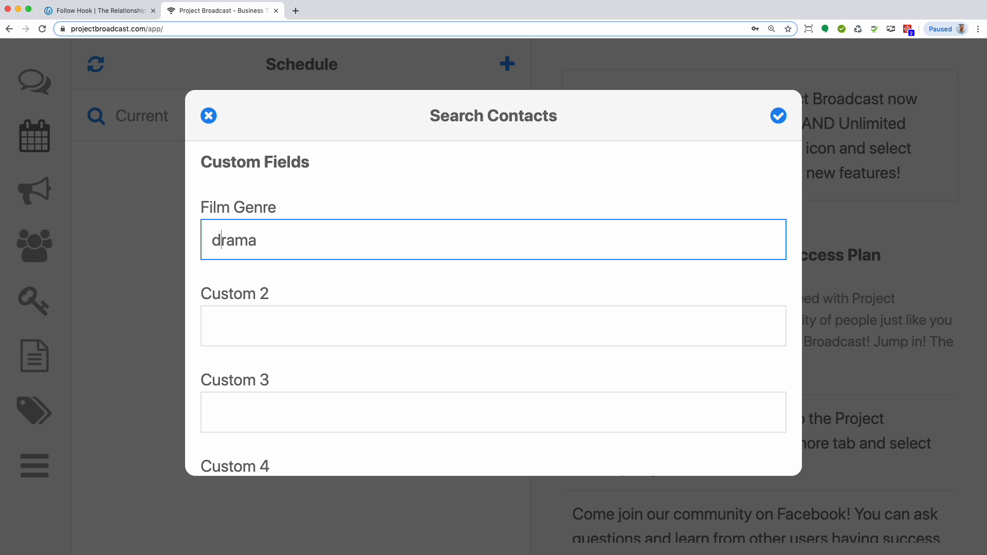
click(779, 116)
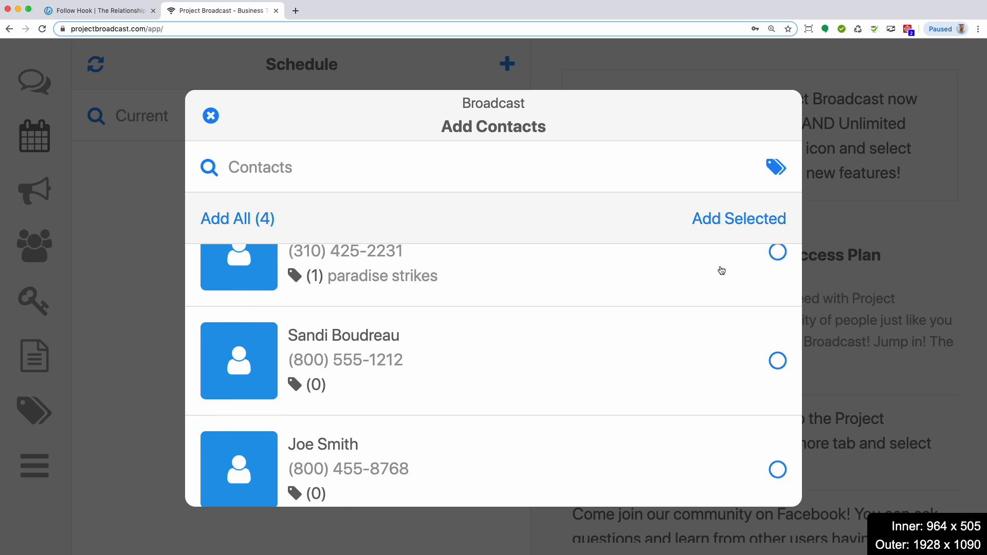
Add the first two contacts in the list as recipients of the broadcast.
scroll(716, 271, up, 1)
click(778, 299)
click(778, 407)
click(733, 220)
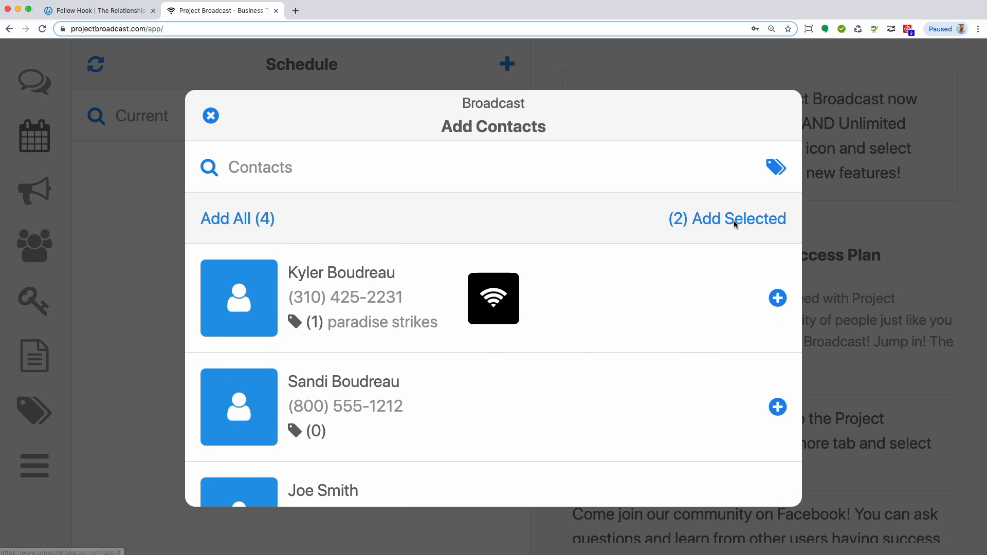
Schedule the broadcast for Wednesday, September 25th 2019 at 2:00 PM.
scroll(548, 259, down, 2)
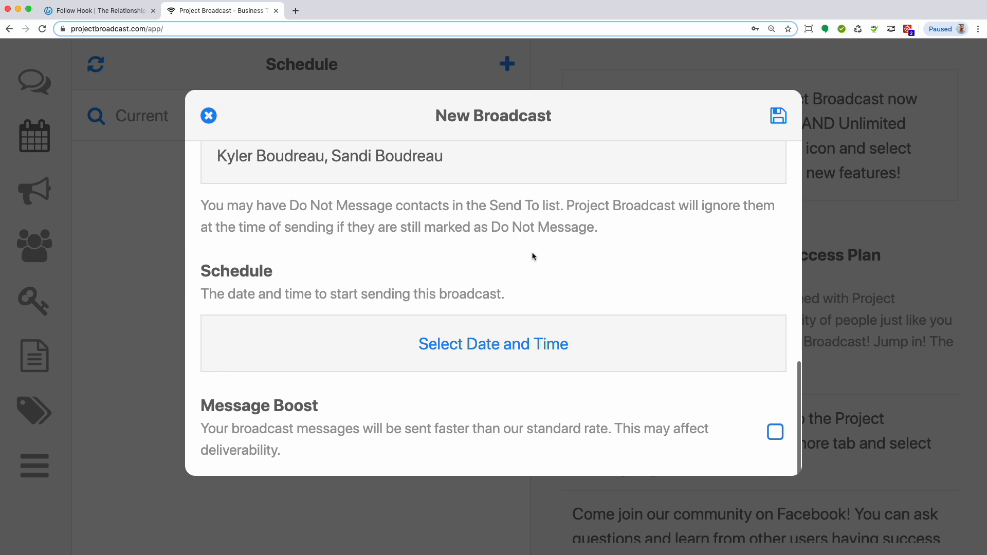
click(499, 345)
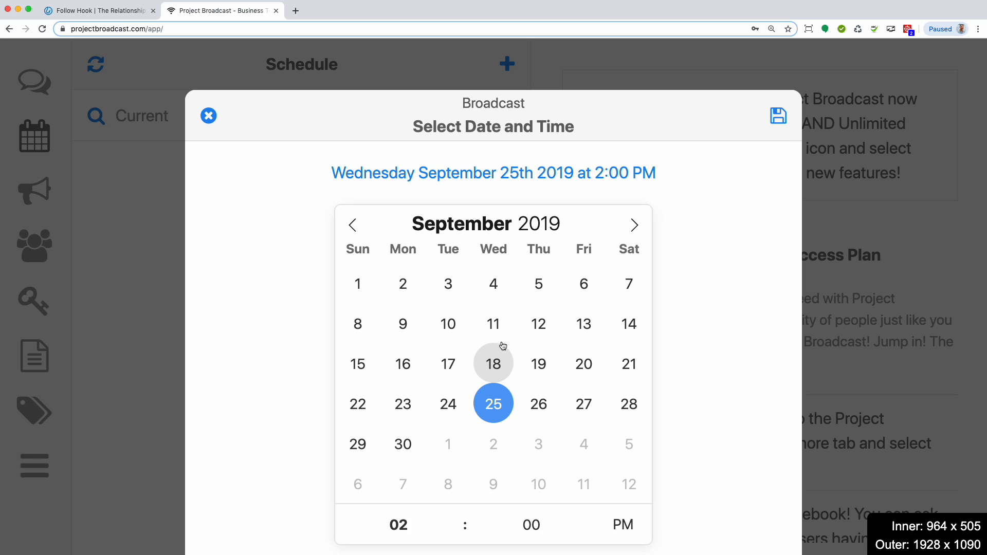
scroll(565, 321, down, 2)
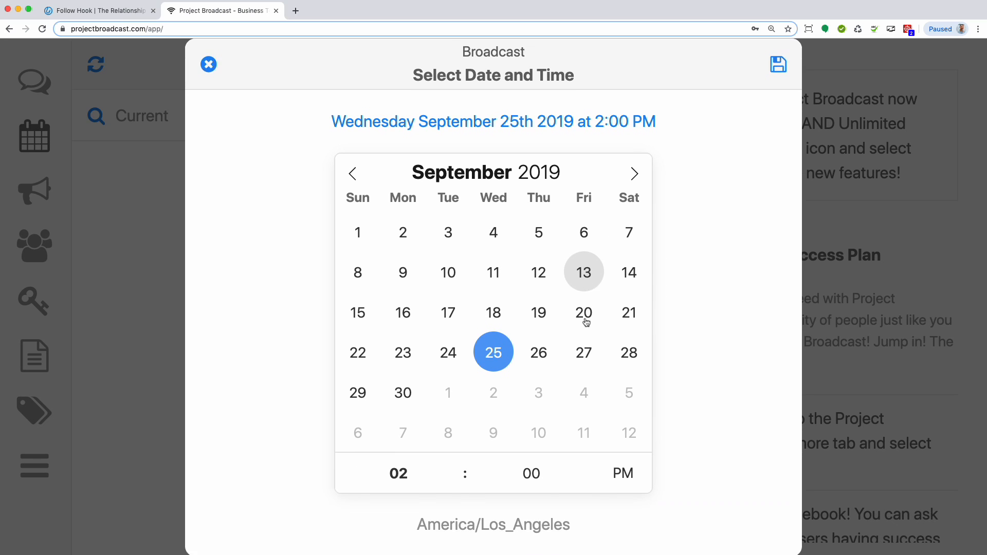
Try to enable Message Boost for the broadcast, and cancel at the confirmation.
click(770, 436)
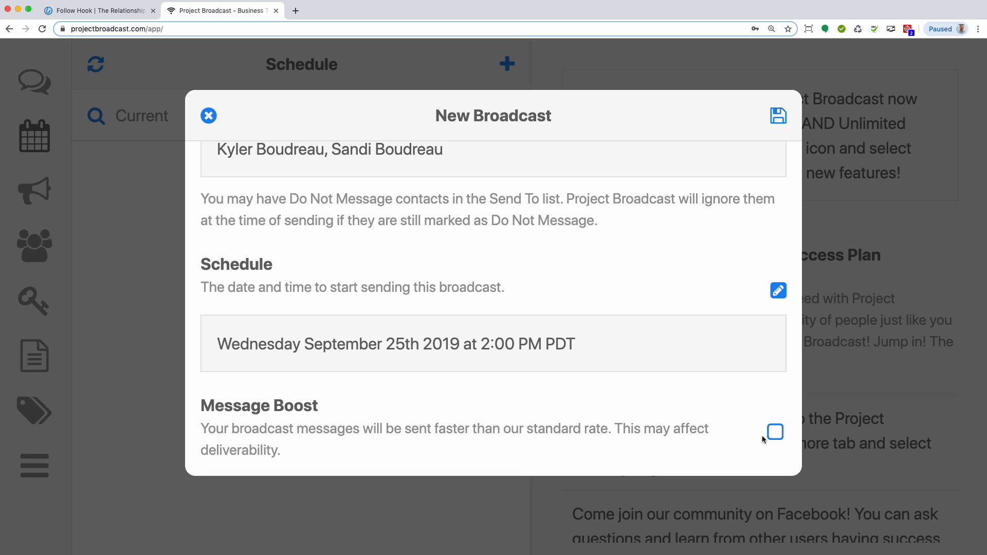
click(774, 433)
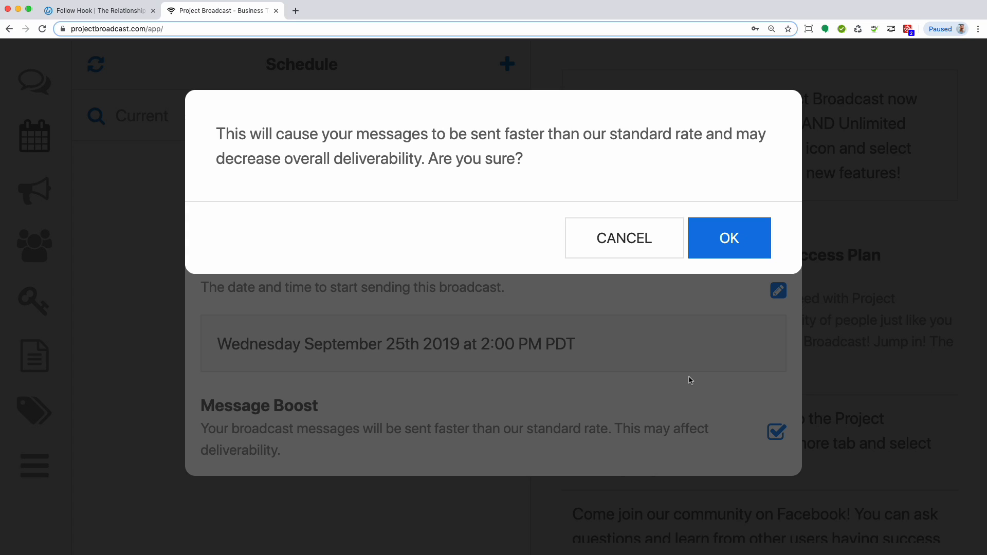
key(Escape)
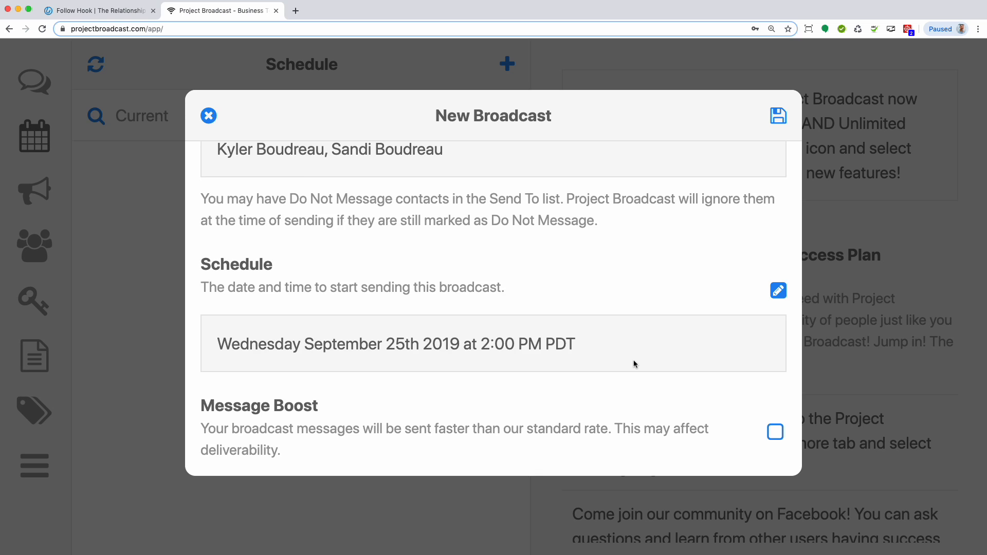
Review the new broadcast's recipients and look at the options for removing and adding contacts.
scroll(534, 271, up, 5)
scroll(532, 273, down, 4)
scroll(531, 275, up, 3)
scroll(529, 278, up, 2)
scroll(529, 276, down, 2)
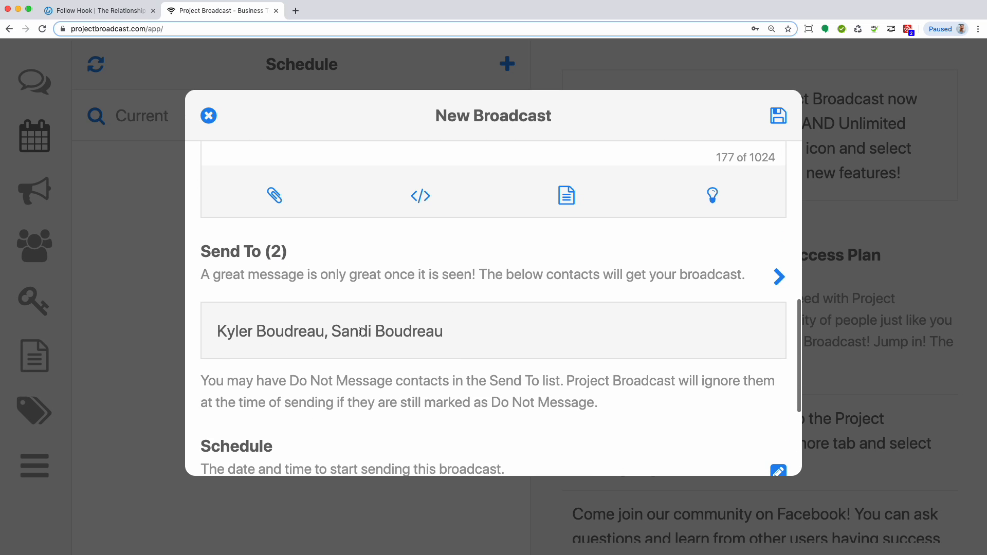
scroll(370, 324, down, 1)
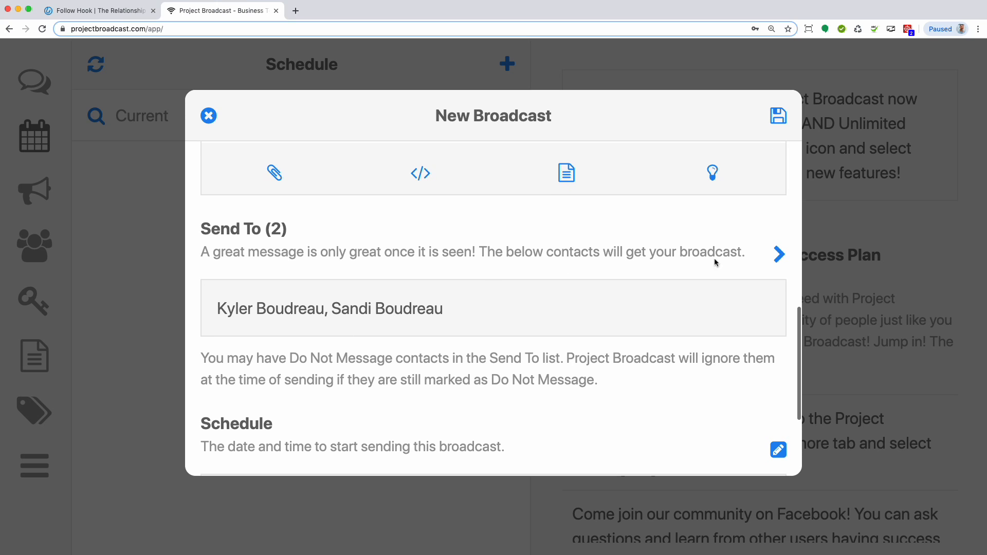
click(779, 254)
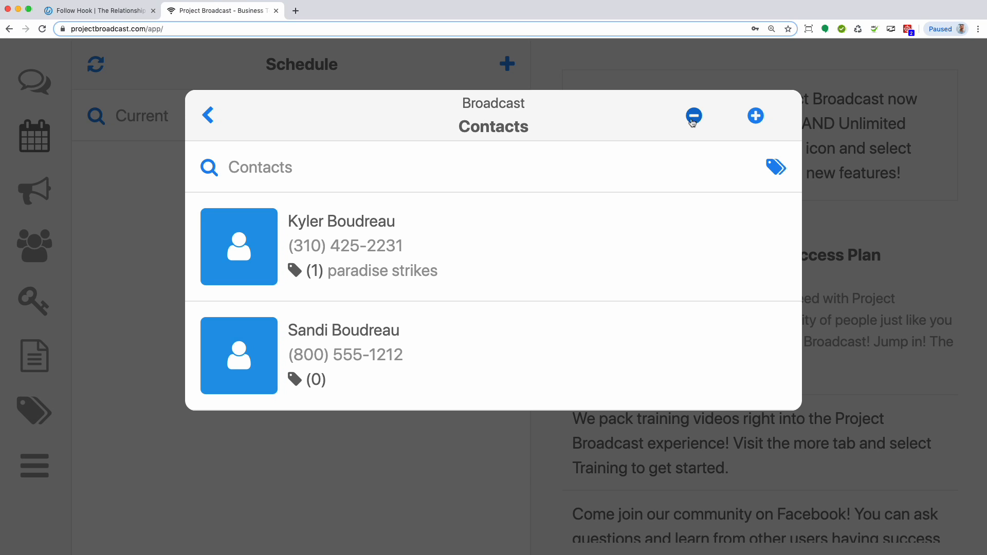
click(694, 117)
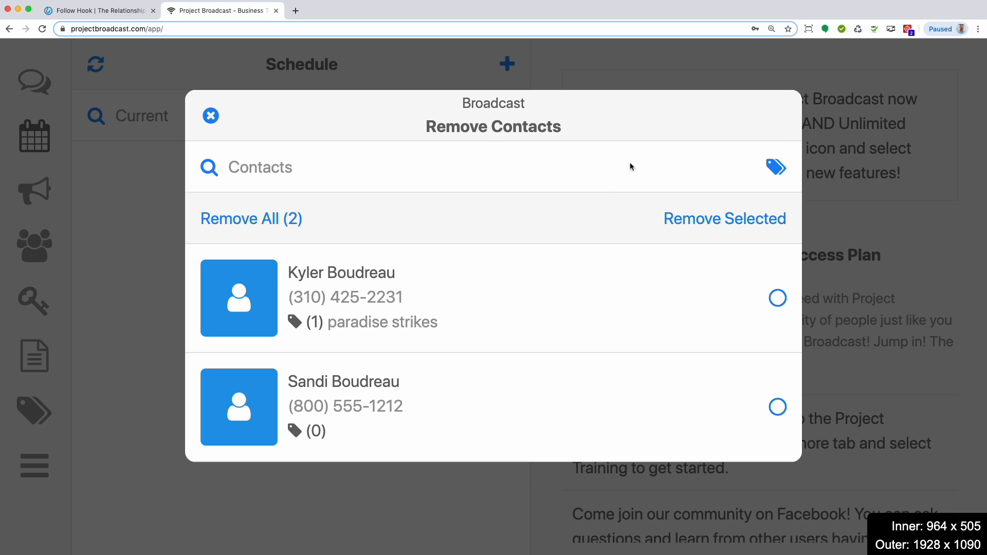
click(211, 116)
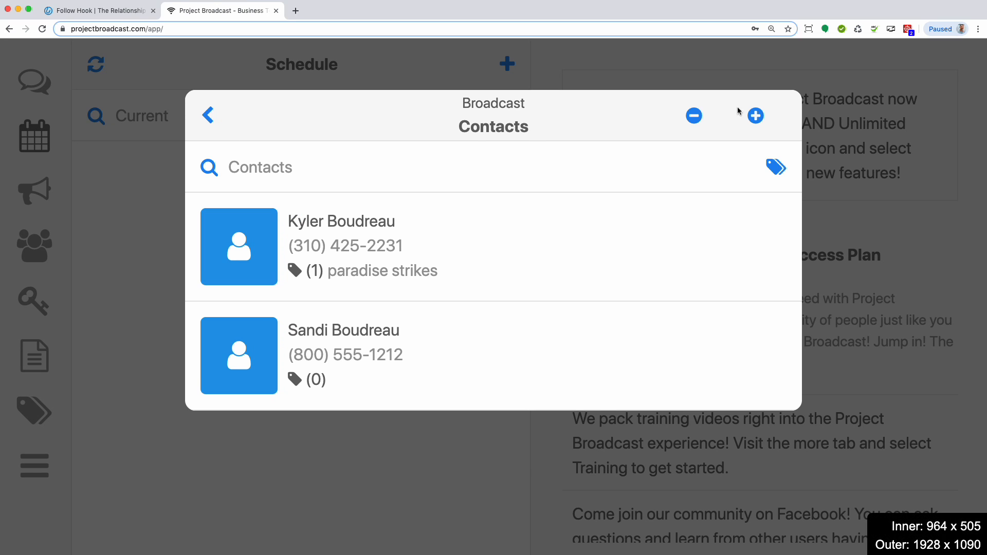
click(754, 116)
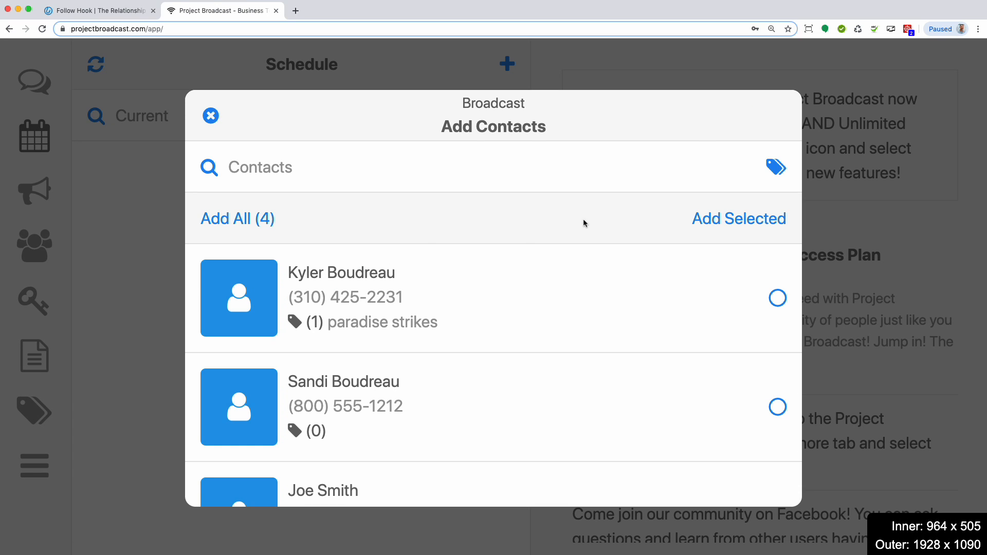
click(210, 115)
Remove the second contact from the broadcast's recipients and return to the broadcast.
click(693, 115)
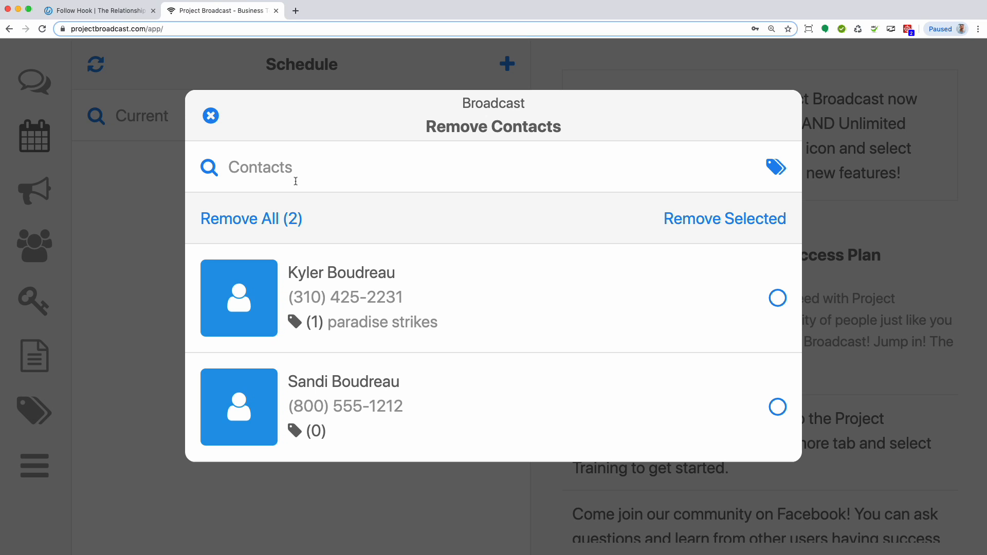
click(777, 407)
click(728, 224)
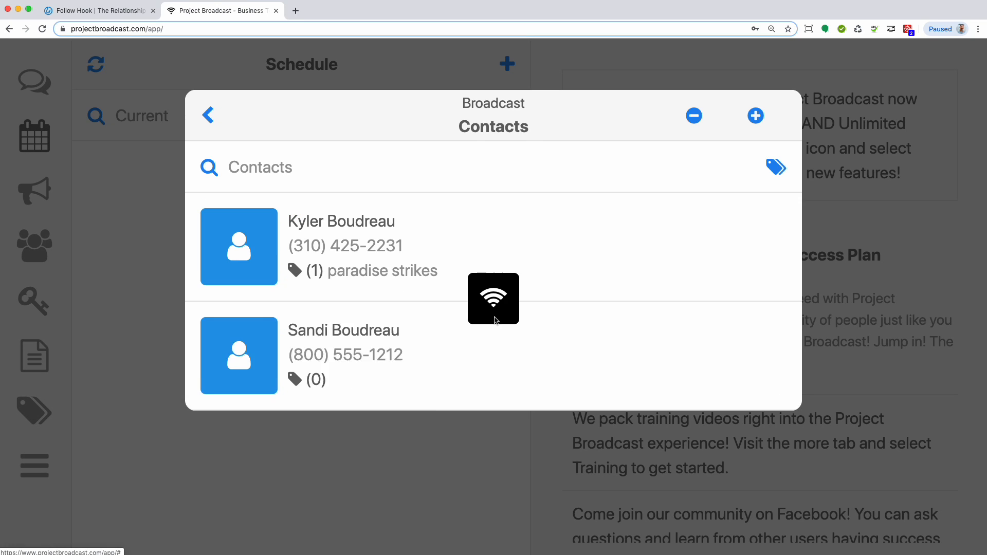
click(207, 118)
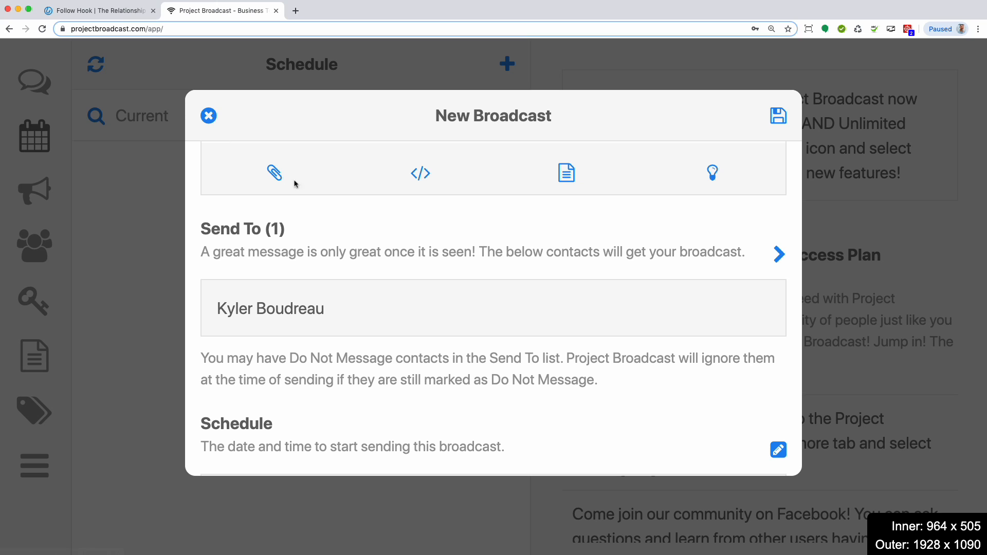
Save the broadcast, confirm sending it immediately, and refresh the schedule.
click(778, 118)
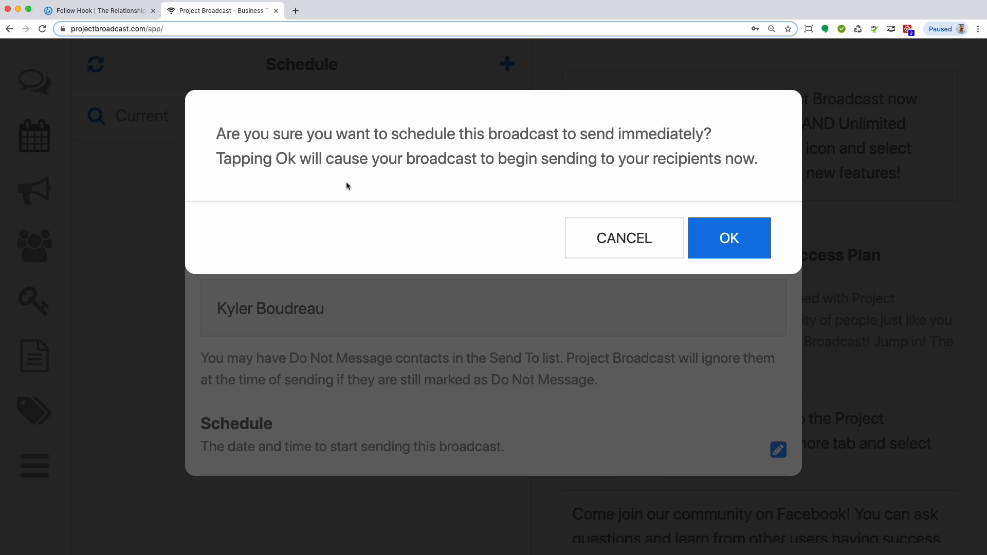
click(734, 238)
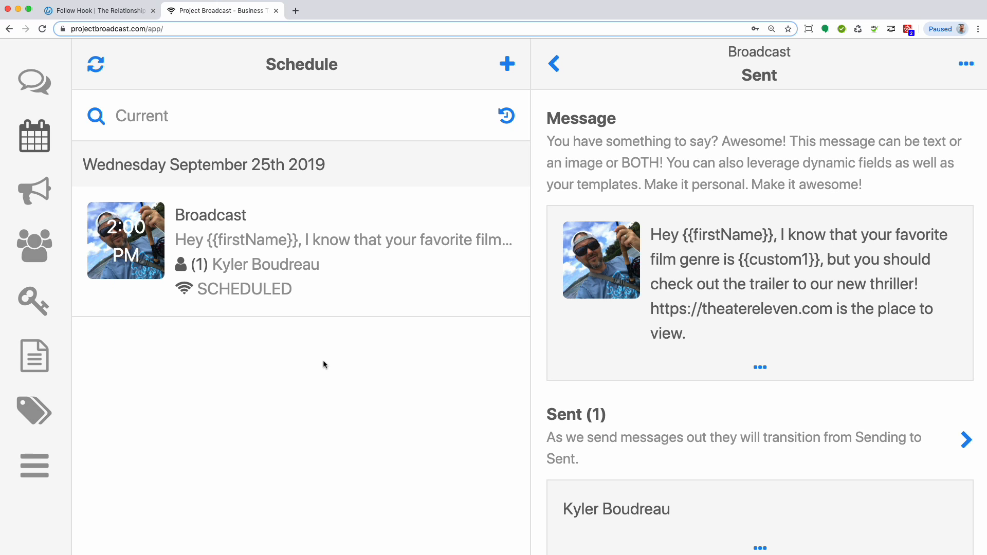
key(super+r)
click(41, 141)
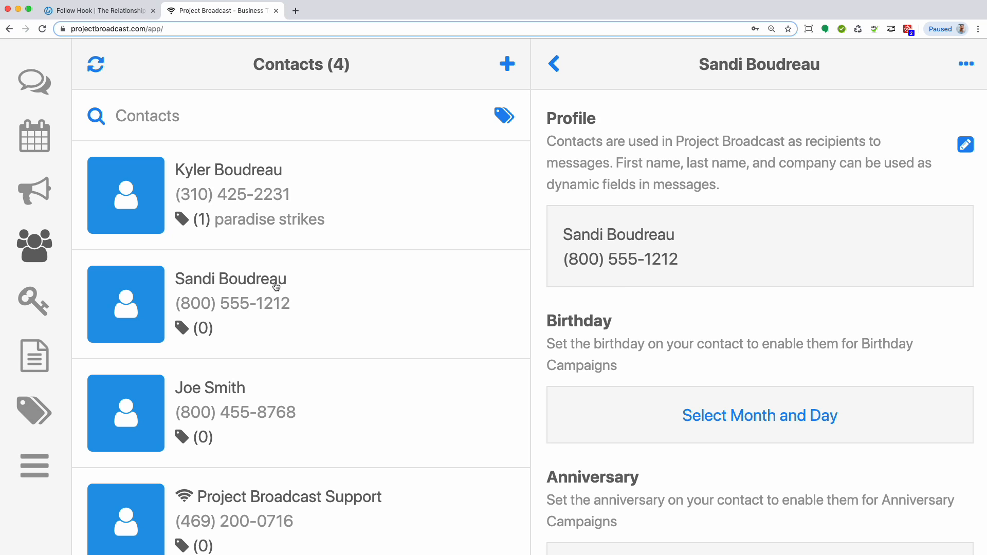
Clear the second contact's Film Genre custom field and save the custom fields.
scroll(720, 317, down, 10)
click(966, 185)
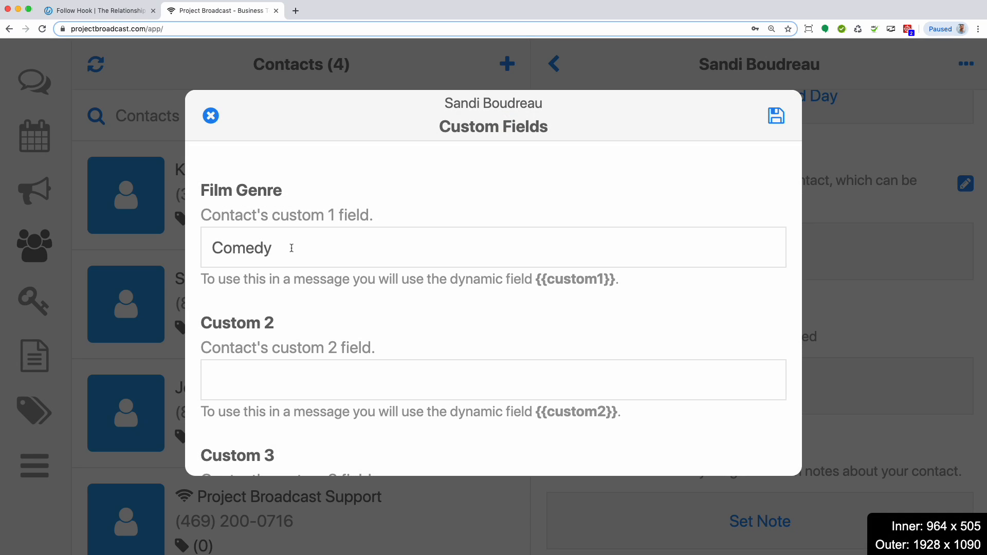
drag(291, 248, 223, 249)
drag(164, 251, 149, 250)
key(BackSpace)
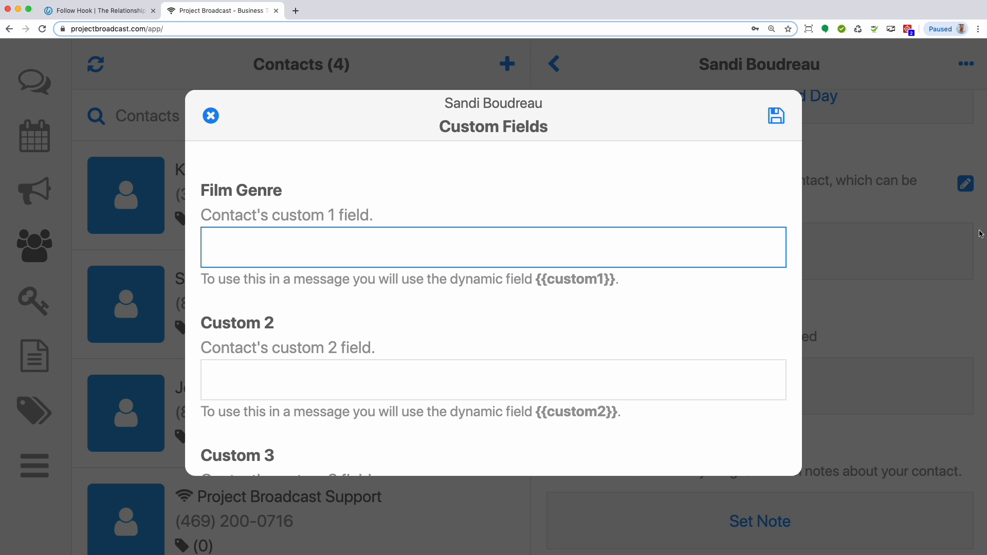
click(781, 123)
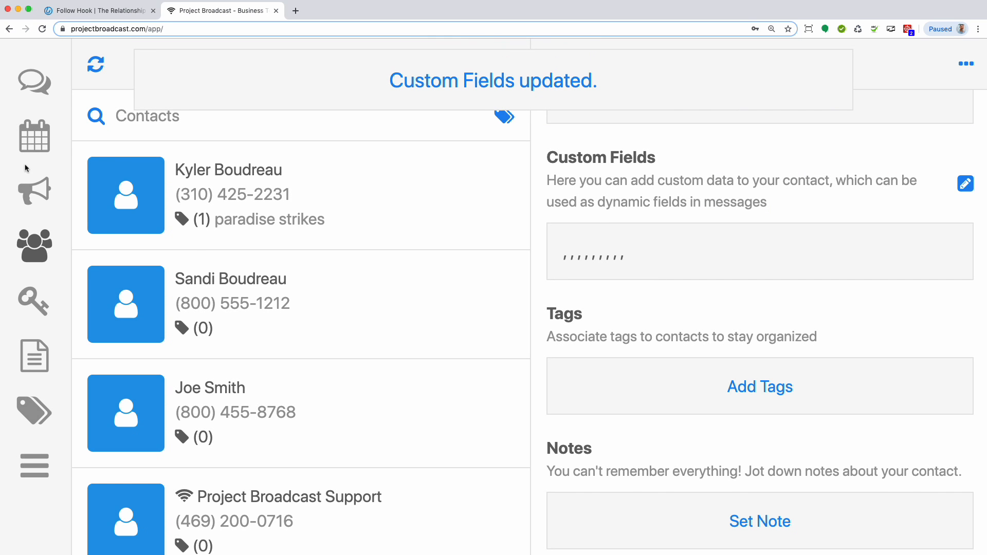
Create a new broadcast in the schedule with the message "Hey {{firstName}}, is {{custom1}} still your favorite film genre?".
click(37, 143)
click(507, 64)
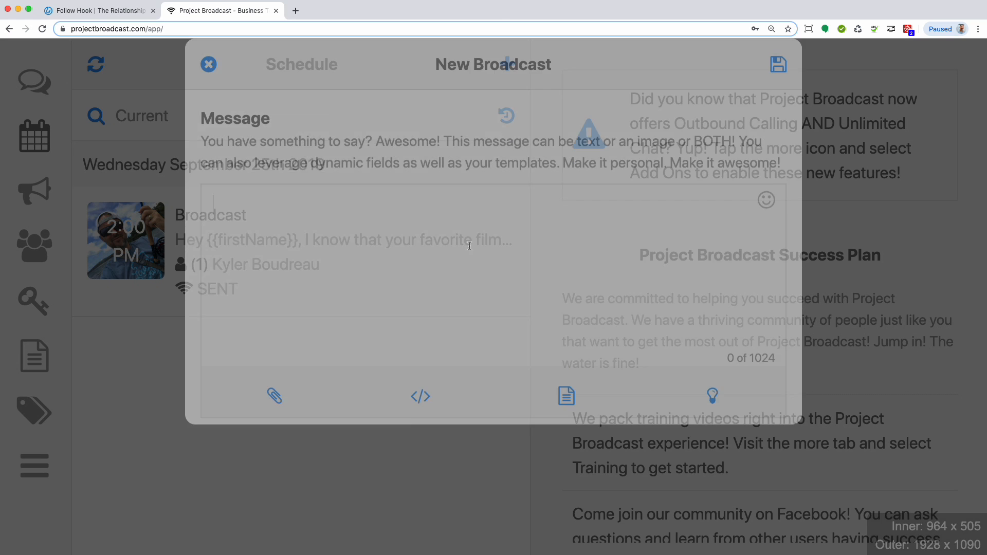
click(382, 286)
text(Hey {{firstName}}, is {{custom1}} still your favorite film genre?)
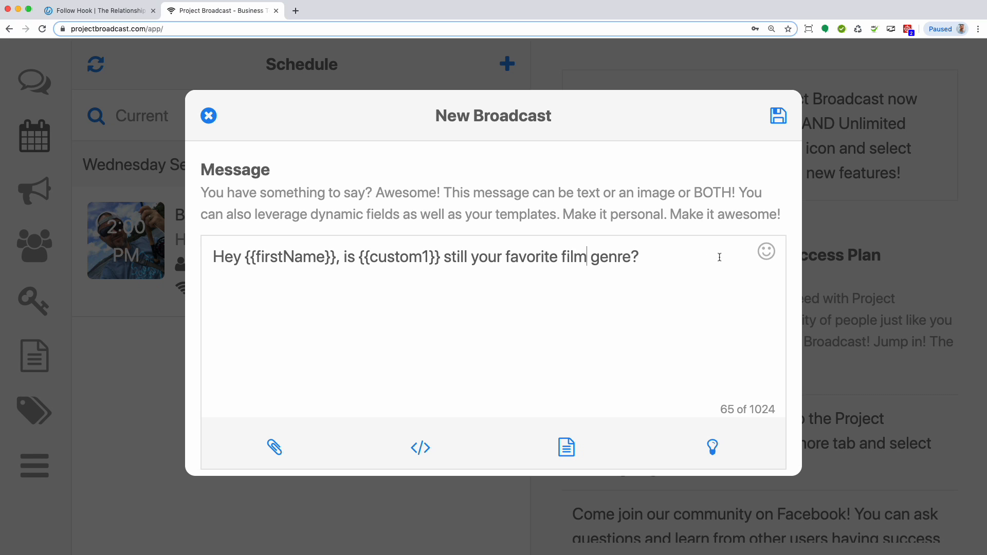
Add the first two contacts in the list as recipients of the film genre question broadcast.
scroll(711, 264, down, 3)
scroll(711, 264, down, 3)
click(509, 298)
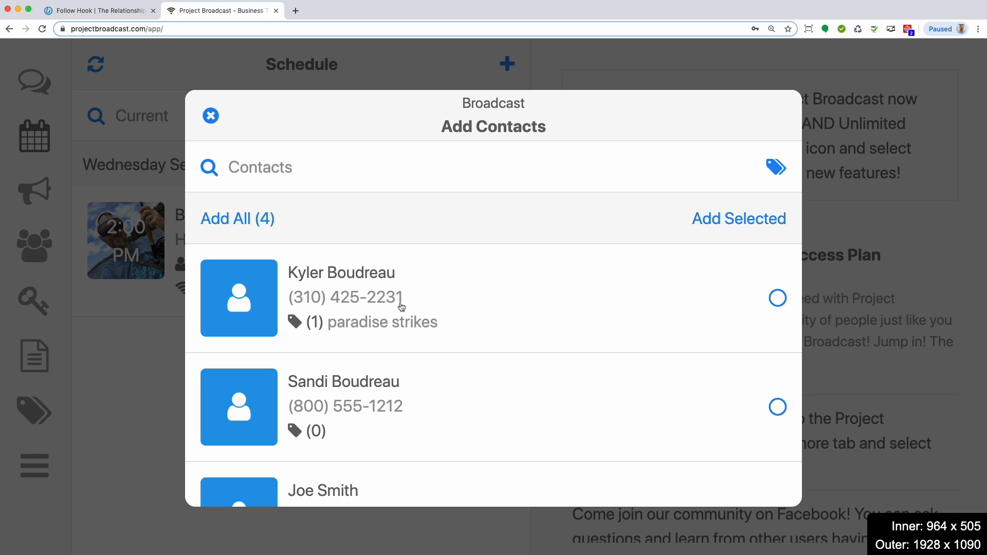
click(777, 298)
click(724, 218)
Schedule the broadcast for Wednesday, September 25th 2019 at 2:09 PM and confirm sending it.
scroll(724, 245, down, 2)
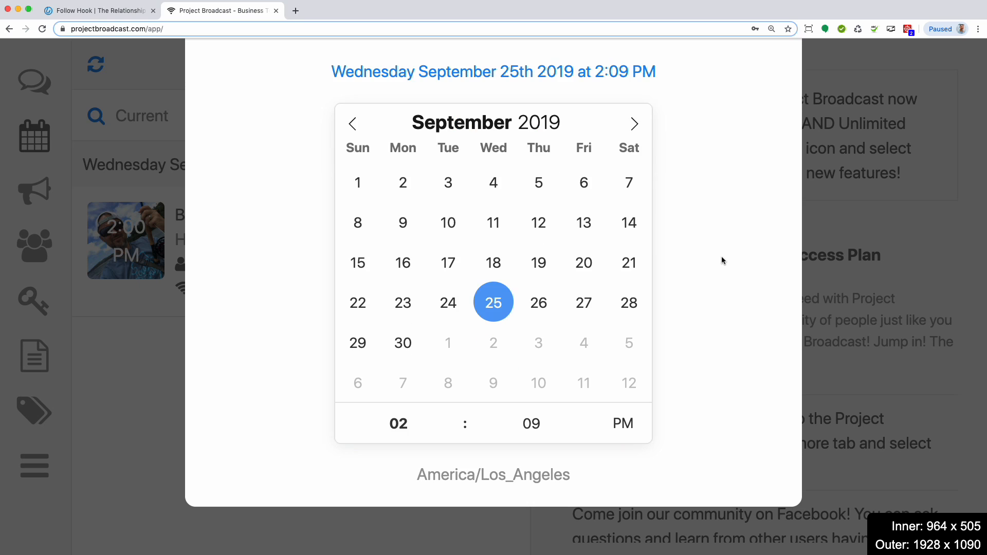
click(734, 174)
click(705, 242)
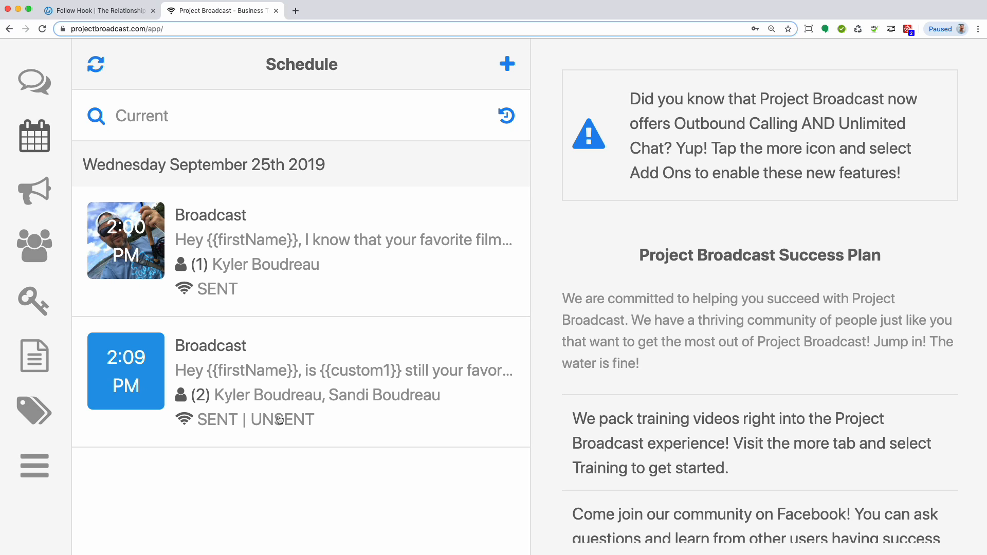
Open the 2:09 PM broadcast and examine why its message to the unsent contact failed.
click(276, 445)
scroll(589, 340, down, 3)
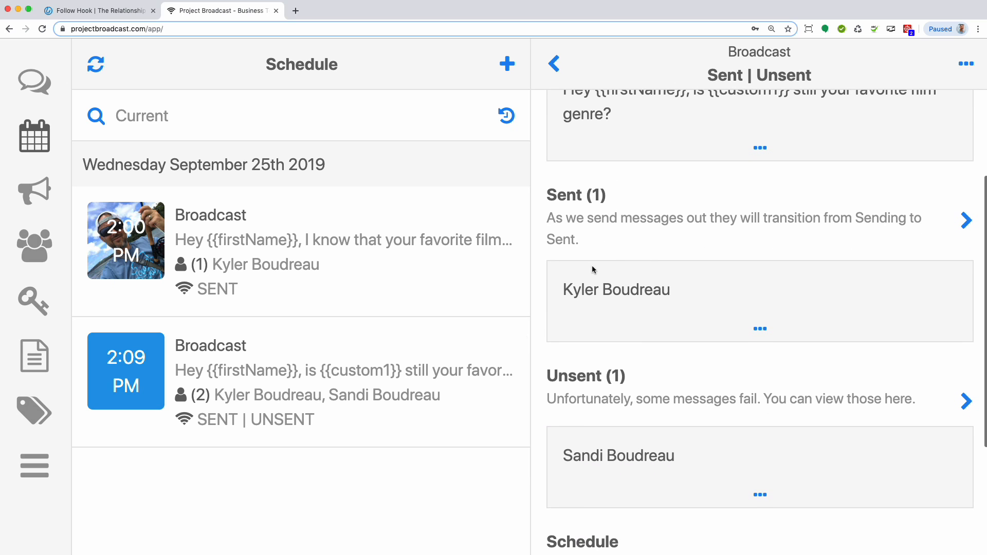
scroll(617, 273, down, 1)
scroll(626, 278, down, 3)
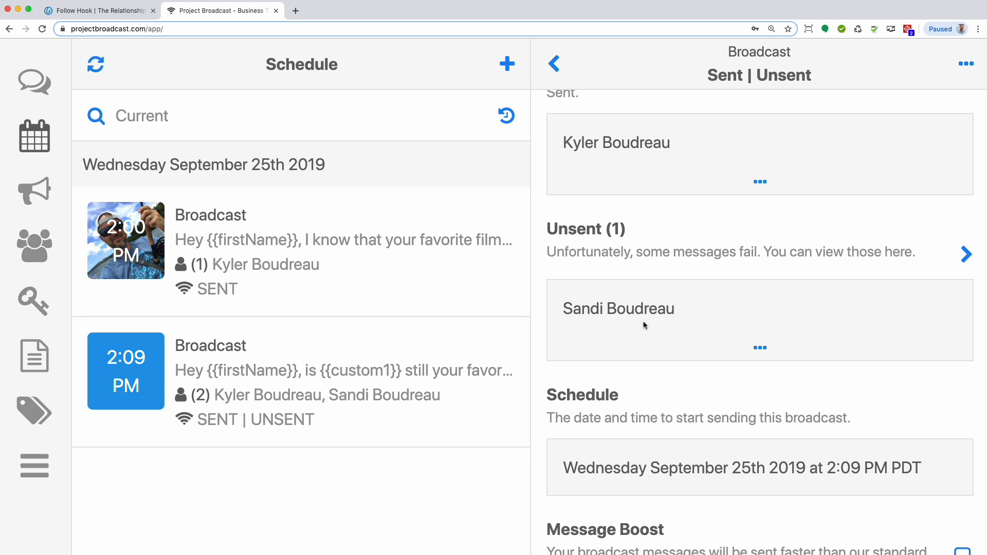
click(966, 254)
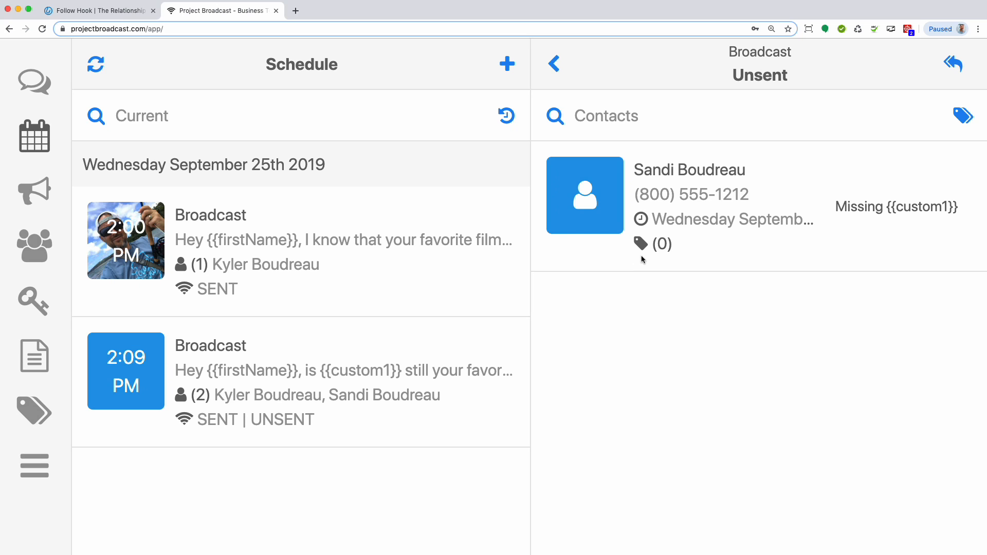
Try enabling Relaxed Validation in the dynamic field settings, switch it back off, and save.
click(43, 482)
scroll(218, 231, down, 5)
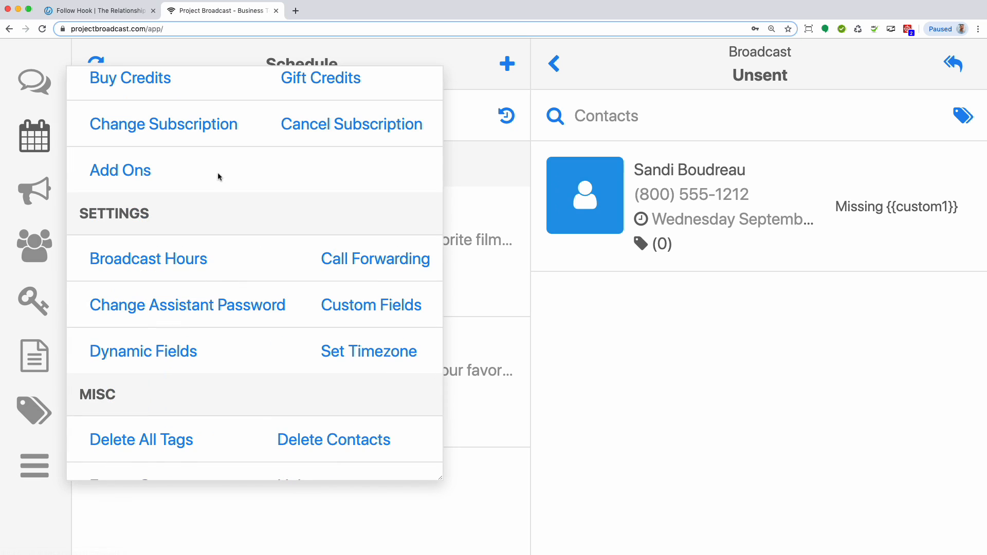
click(149, 354)
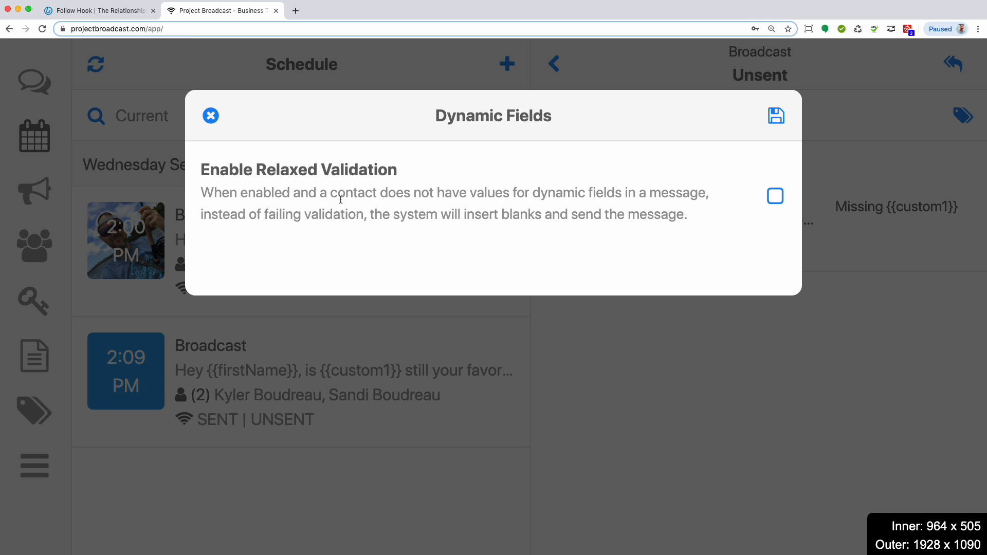
click(776, 200)
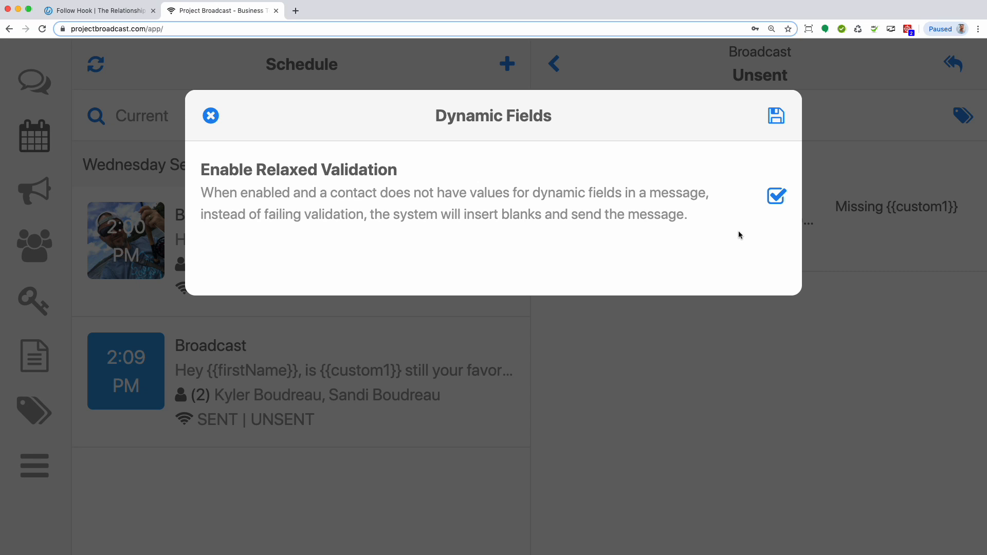
click(775, 197)
click(778, 117)
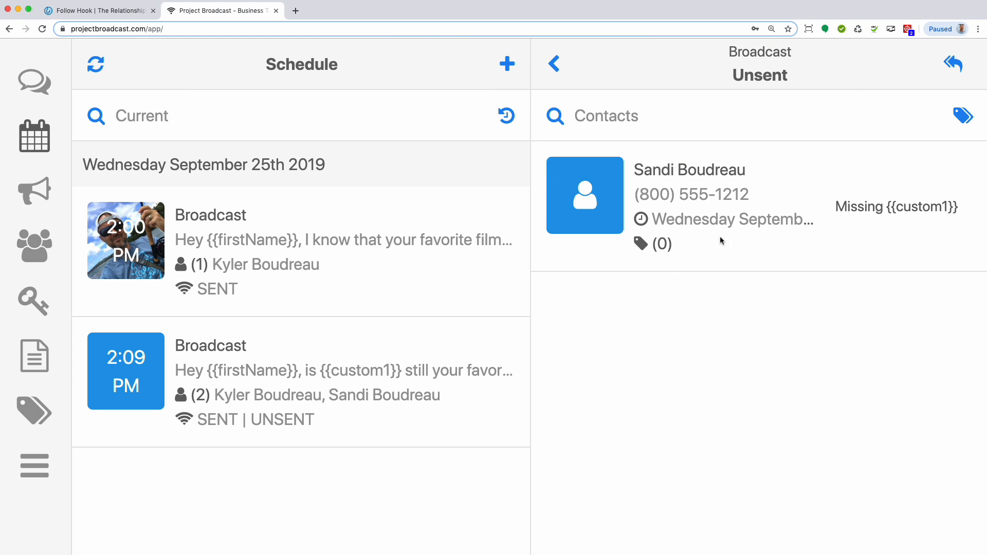
Try rescheduling to the unsent contact with "Hey {{firstName}}, what's your favorite film genre?", review the draft, and close it without saving.
click(953, 65)
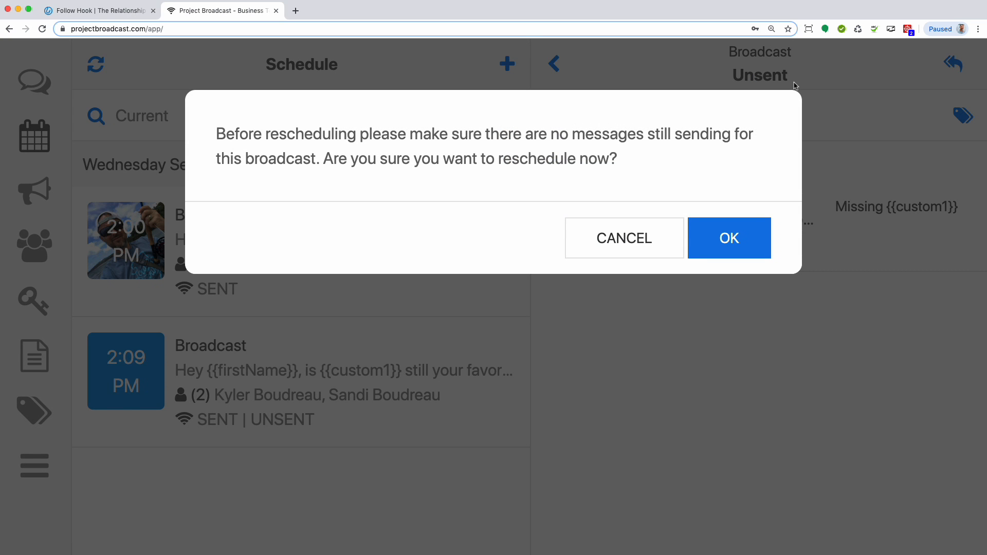
click(732, 239)
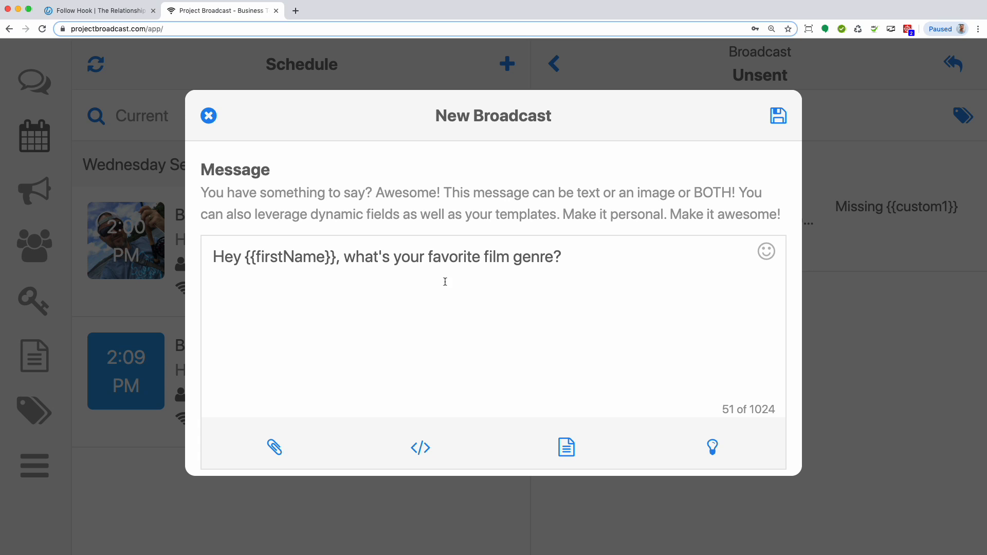
scroll(483, 274, down, 5)
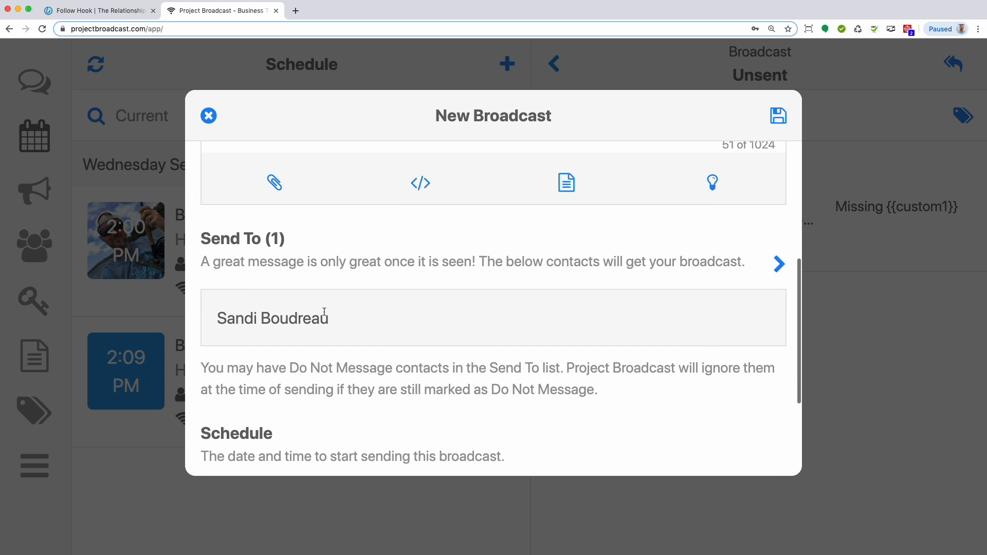
scroll(340, 312, down, 3)
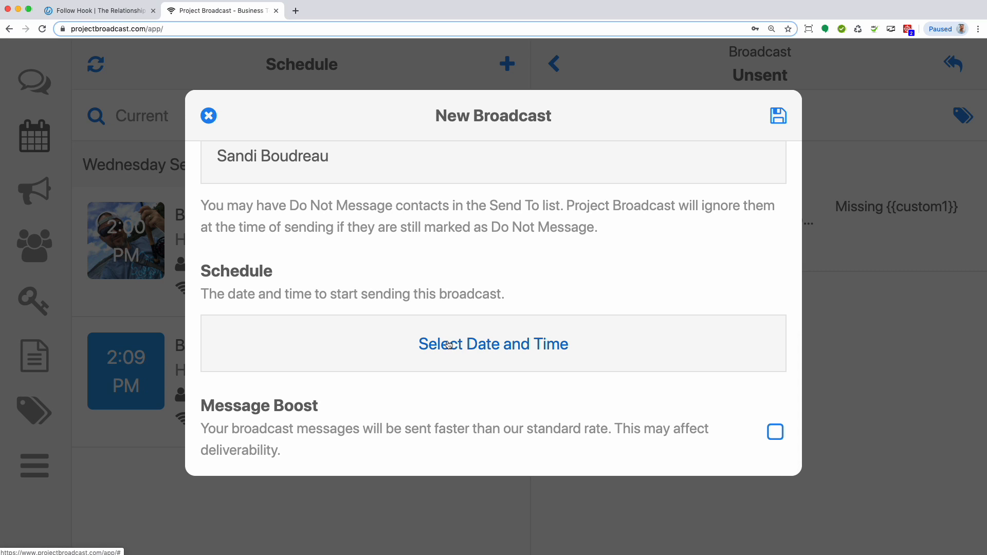
scroll(449, 347, up, 2)
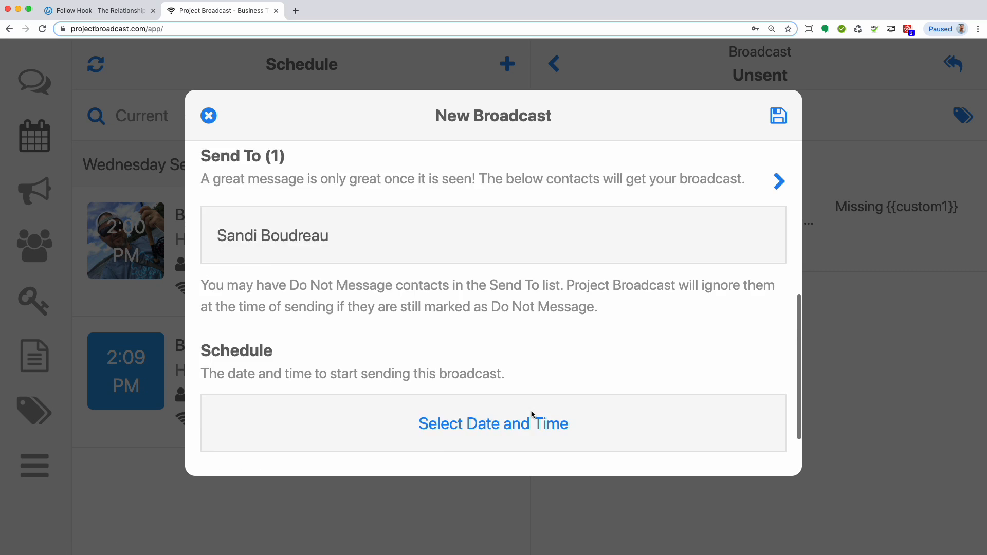
scroll(531, 414, up, 5)
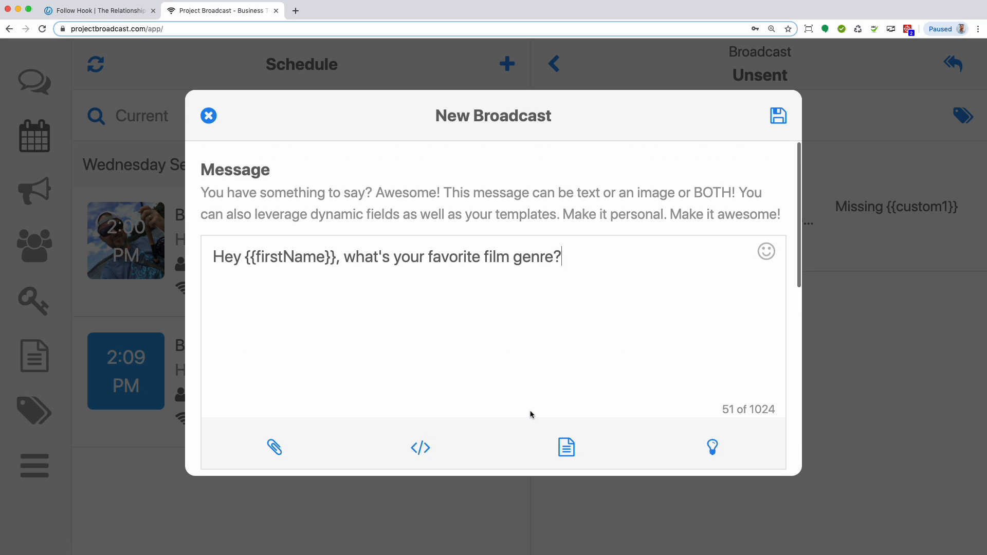
click(208, 116)
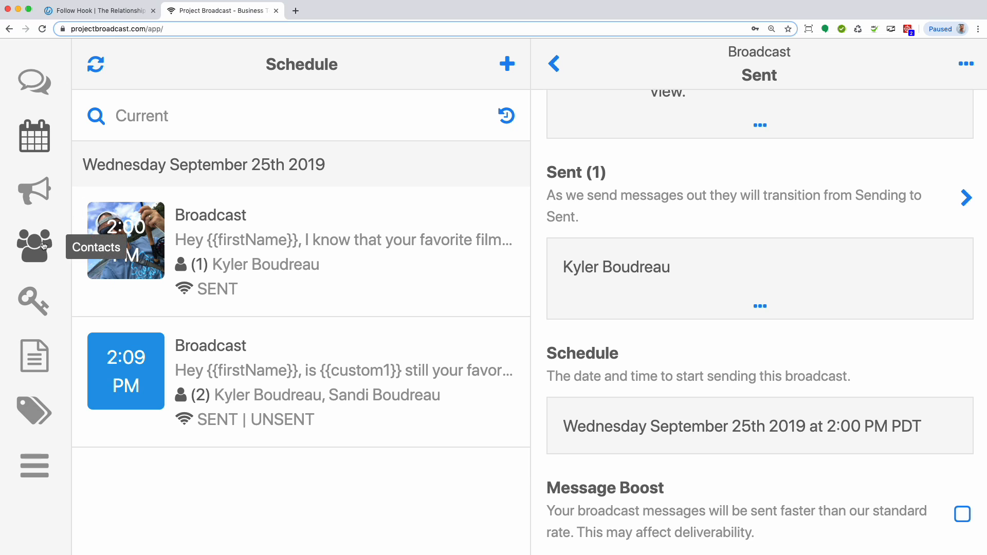
Open the first contact's chat conversation and check the 2:09 pm message as it was delivered.
click(44, 246)
click(221, 171)
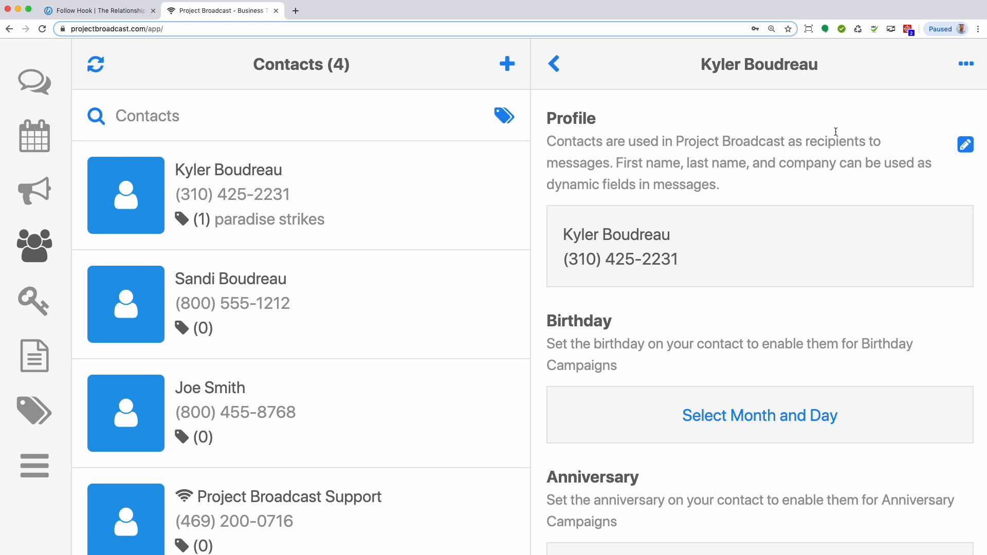
click(966, 64)
click(871, 126)
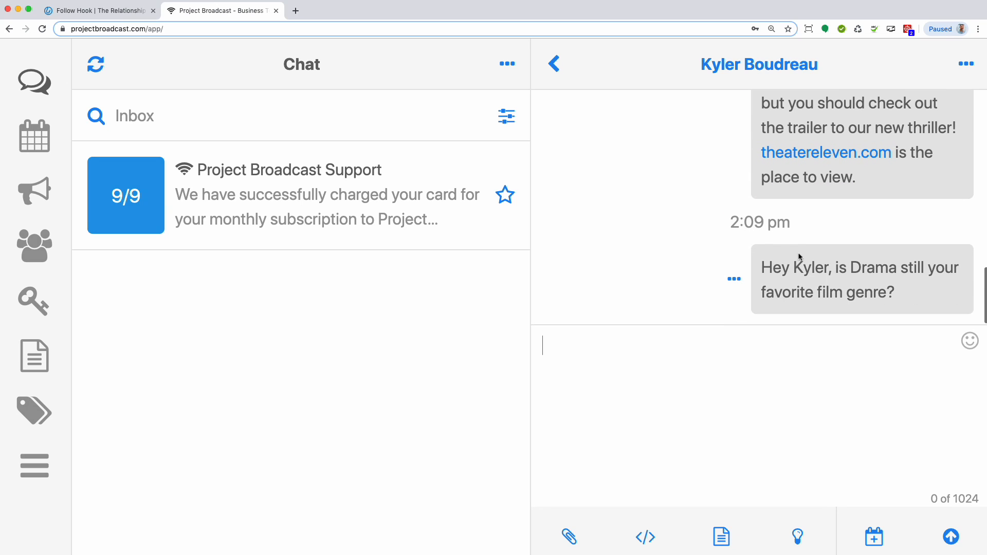
click(778, 293)
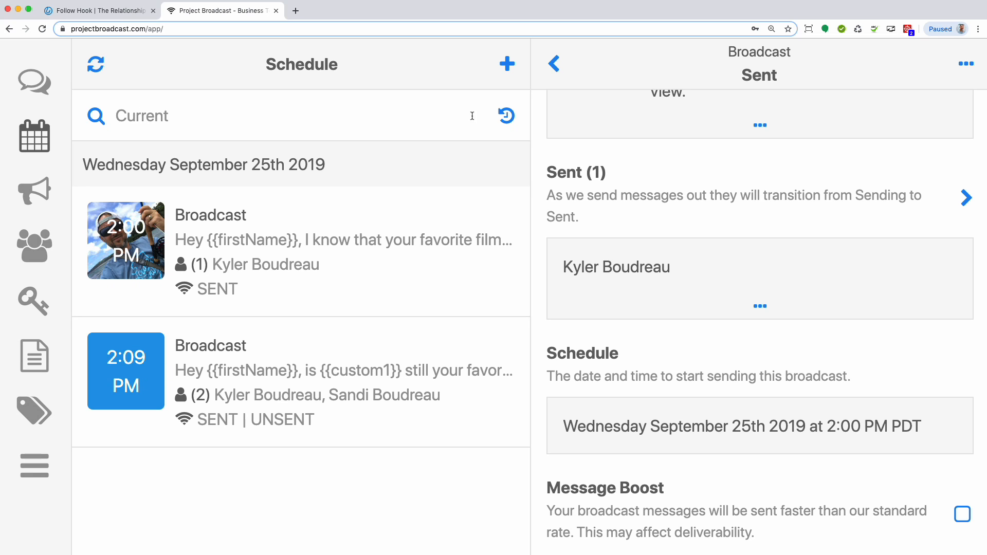
Review the schedule search filters for term, past items, contact and campaign type, and close the search without applying any.
click(147, 117)
click(96, 116)
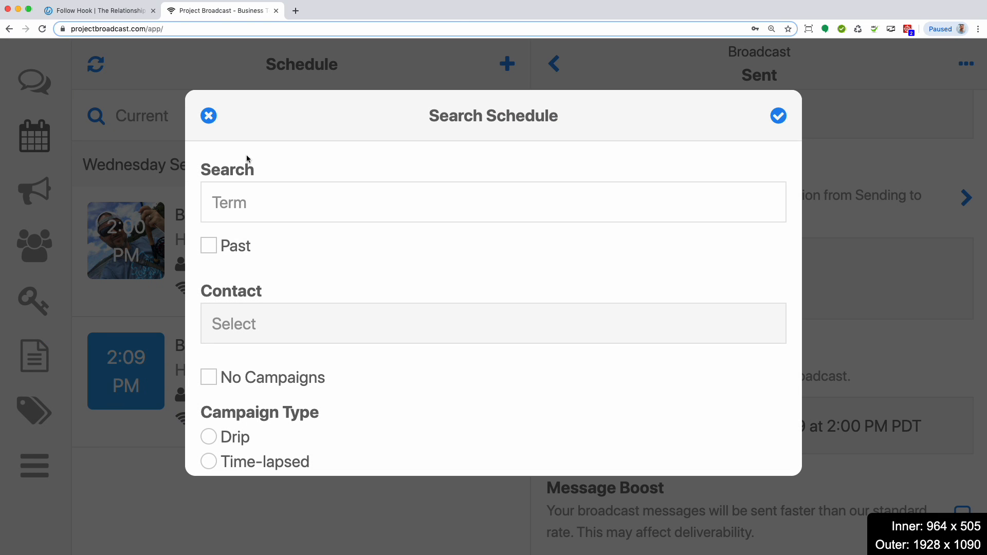
scroll(319, 184, down, 5)
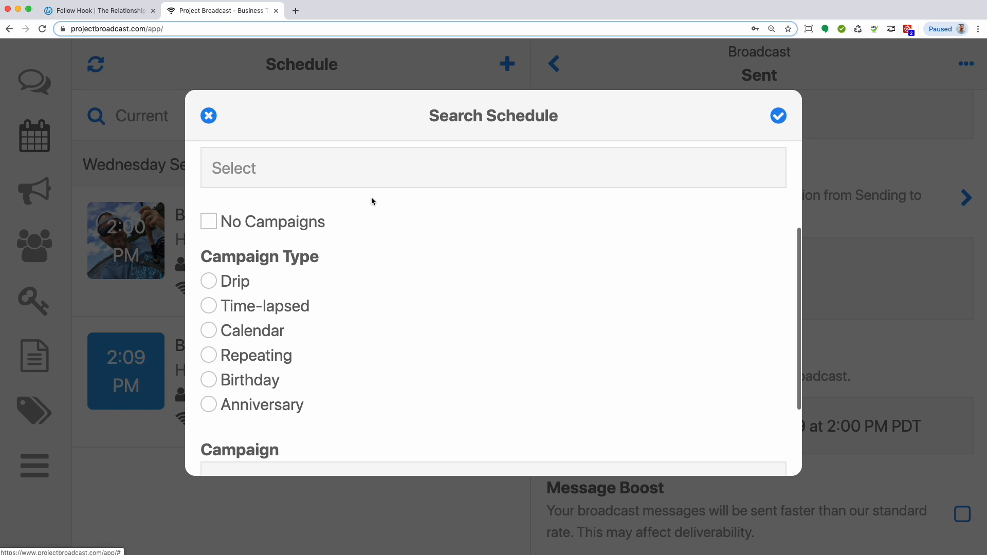
scroll(376, 205, up, 5)
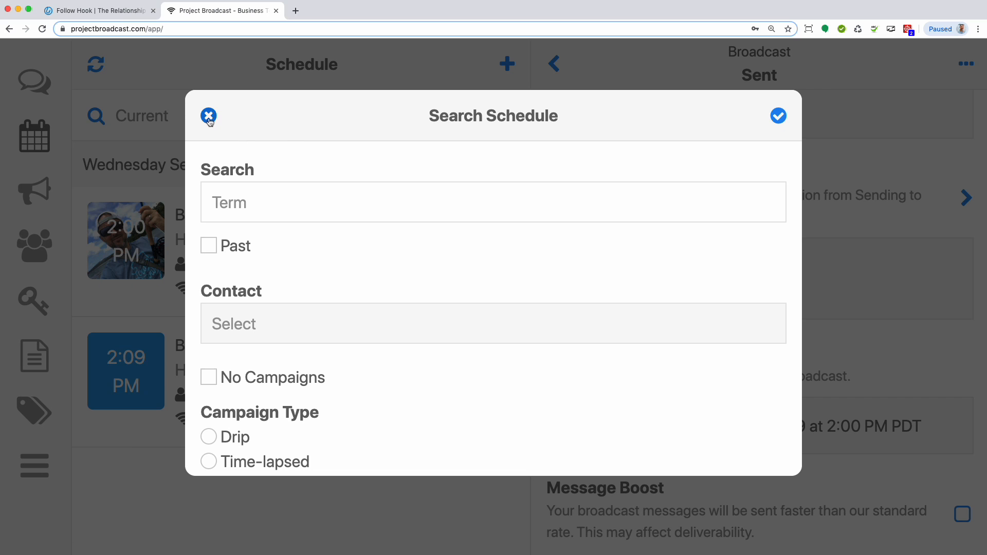
click(208, 116)
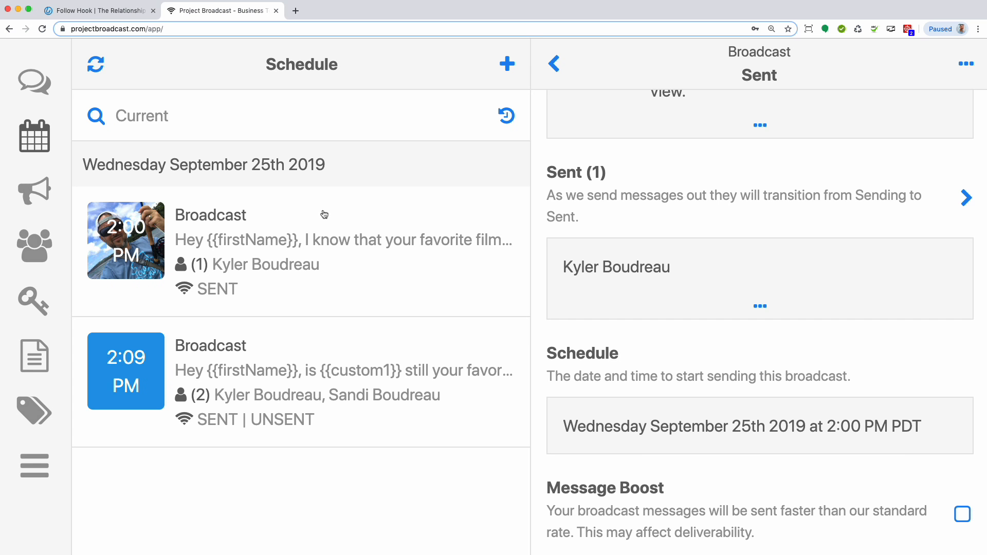